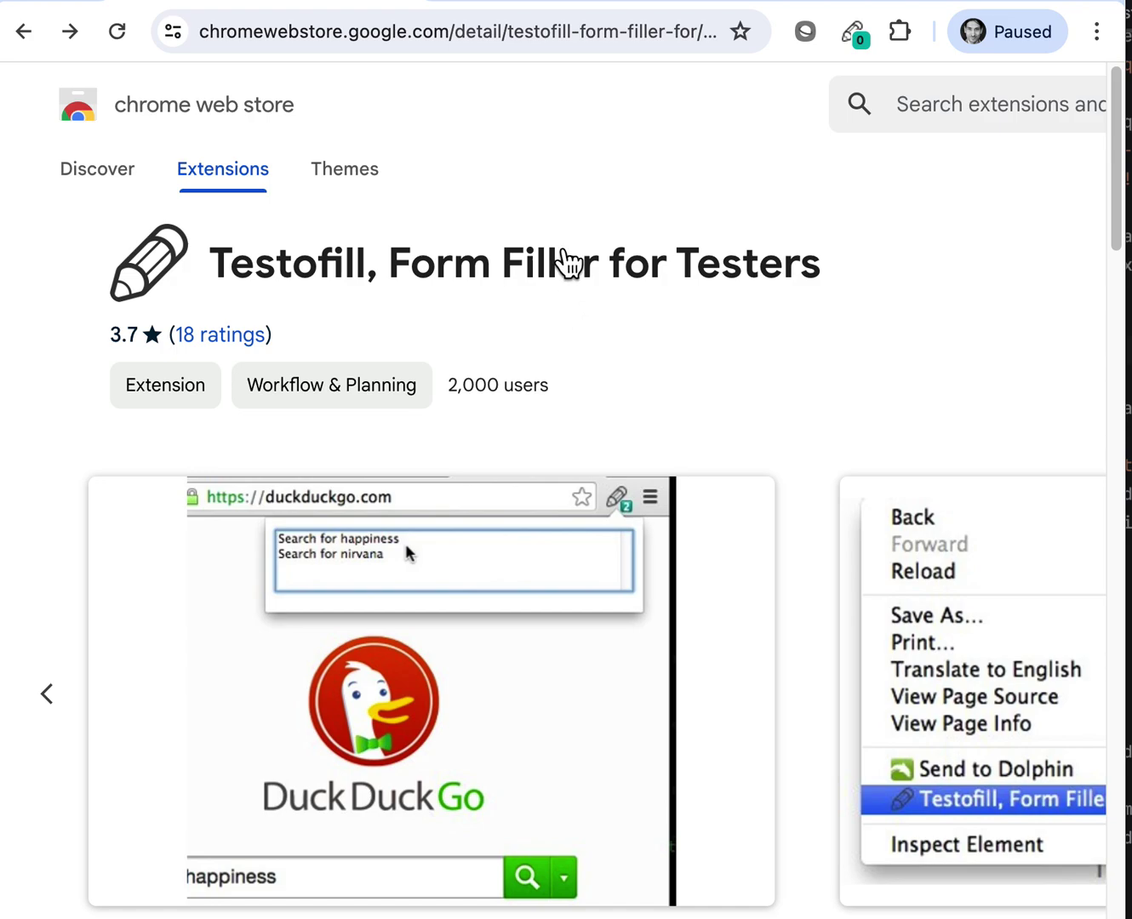
On the blog's Contact page, enter a sample name, e-mail address and short message
left_click(509, 5)
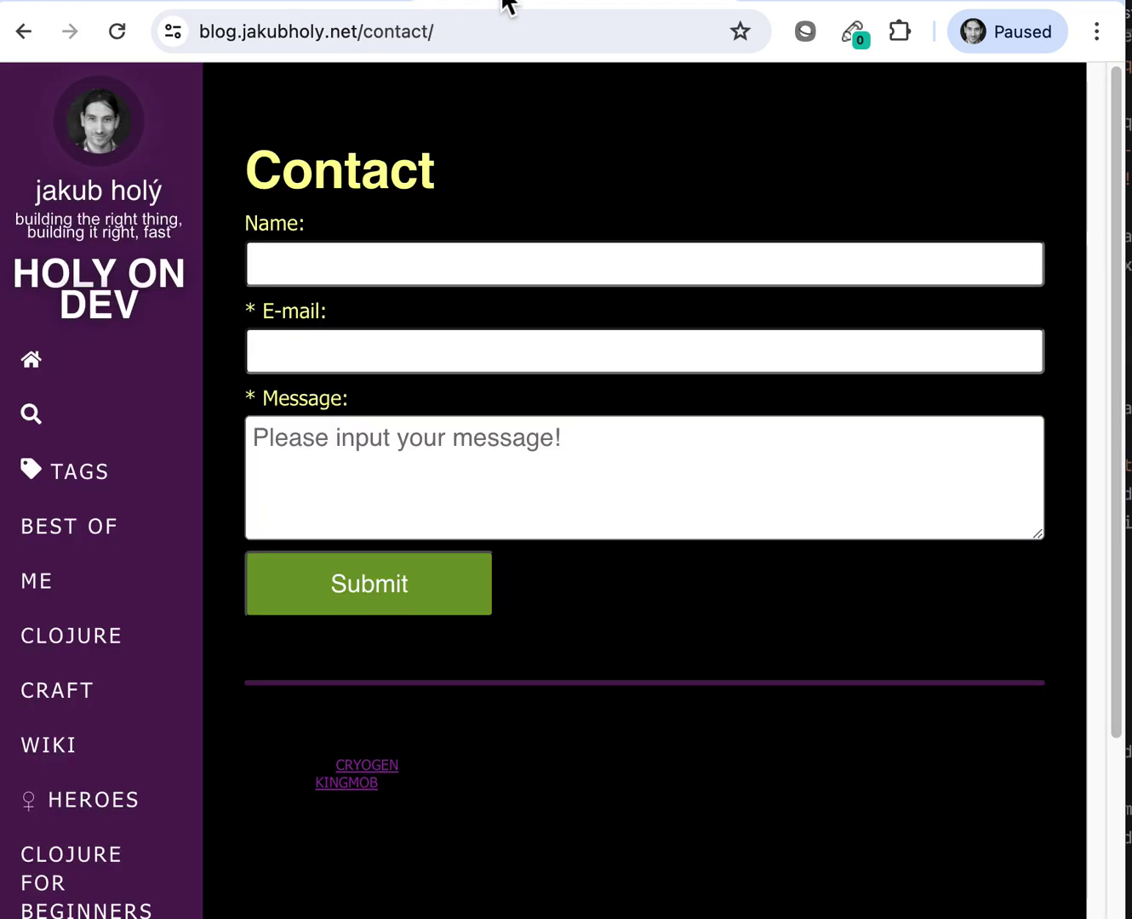
left_click(309, 263)
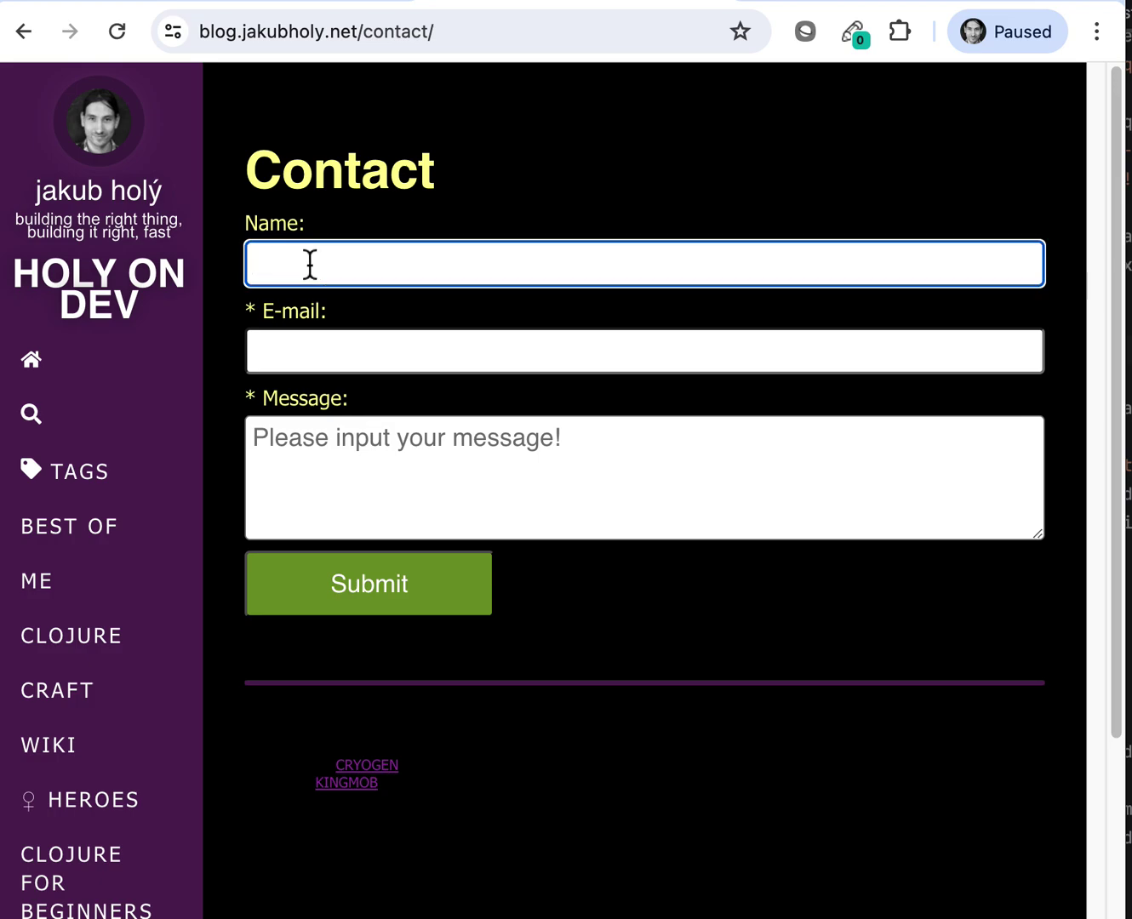
type("Anna")
key("Tab")
type("a@e.com")
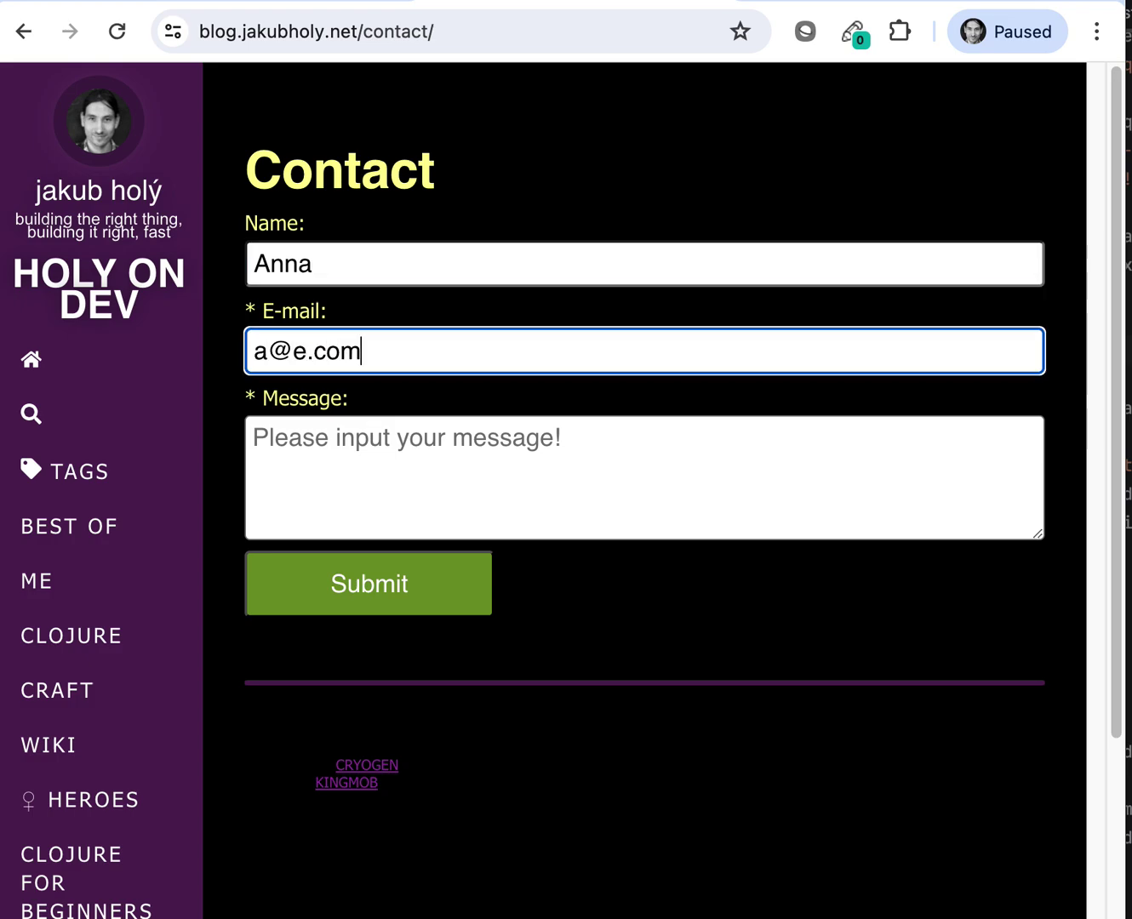
key("Tab")
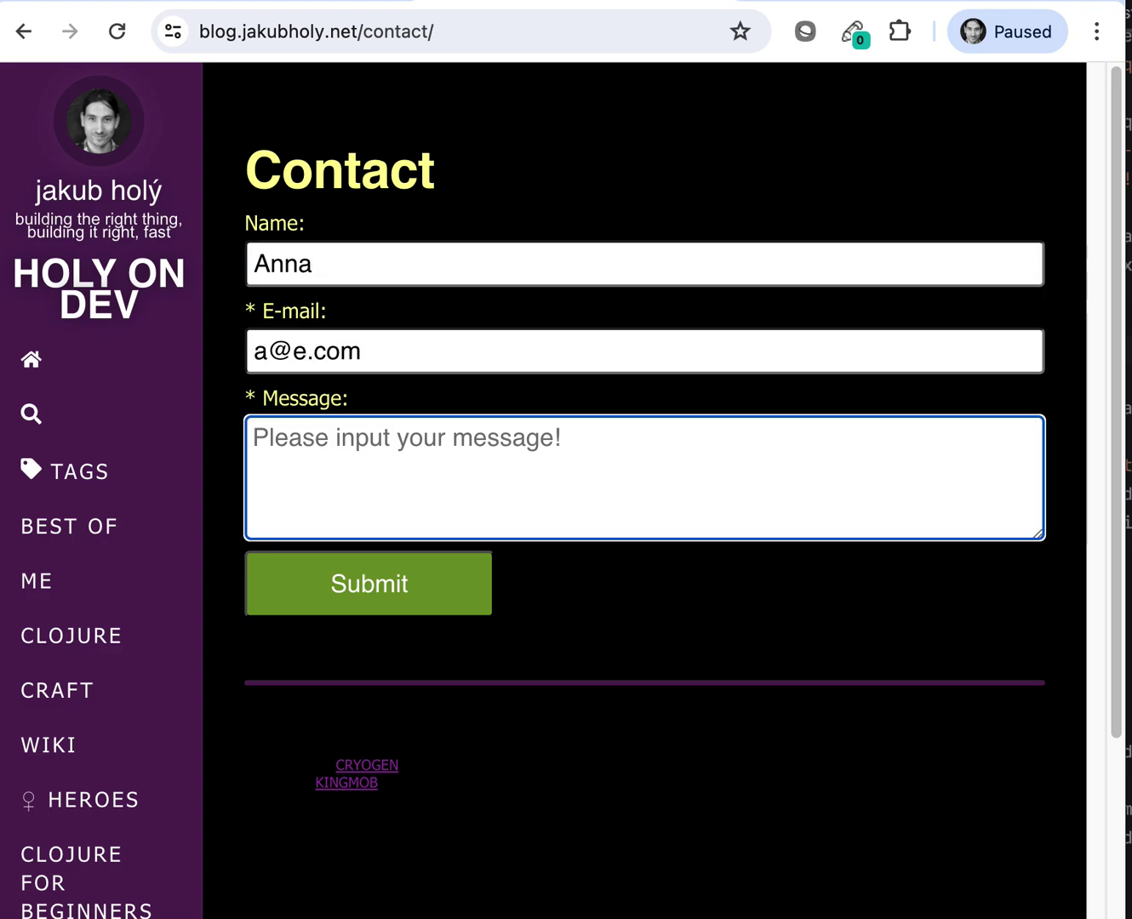
type("Anna is great")
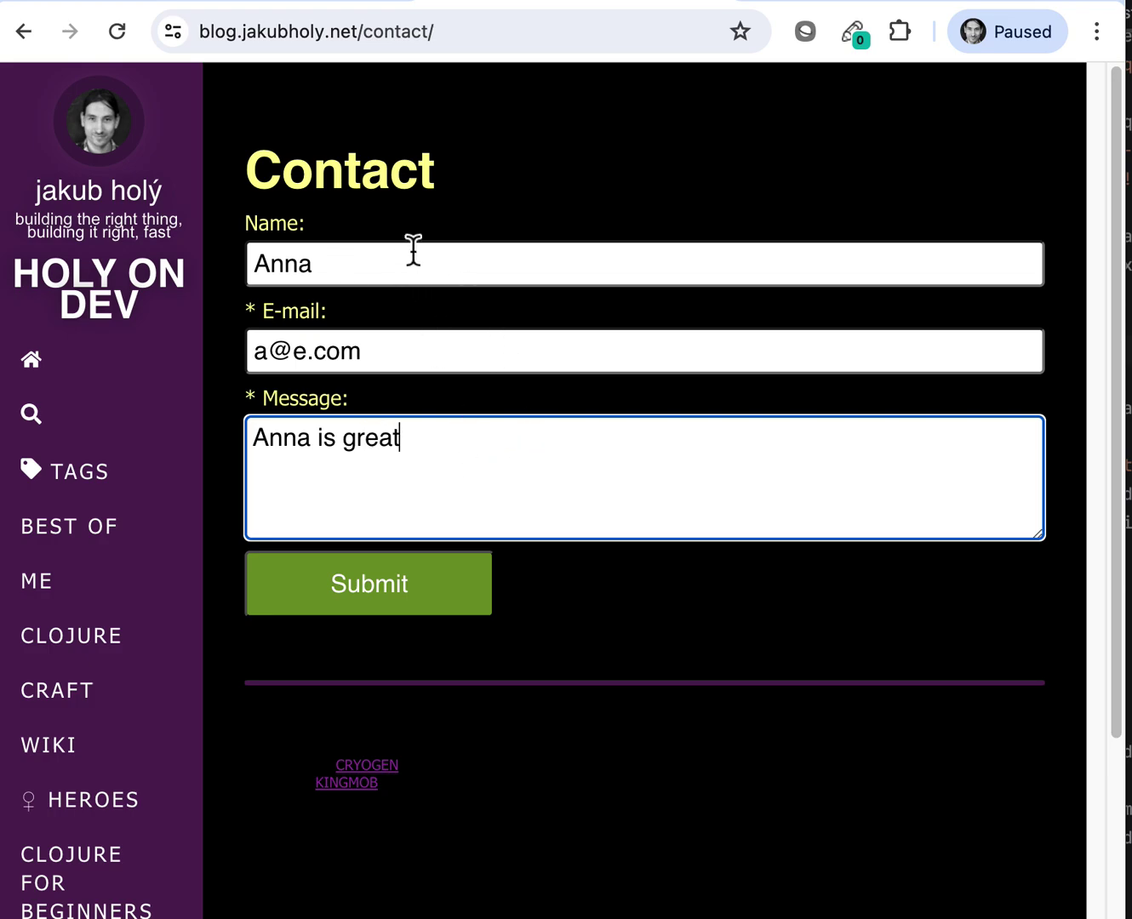
Save the filled Contact form with Testofill's Save form(s) and allow it access to the blog site
right_click(456, 213)
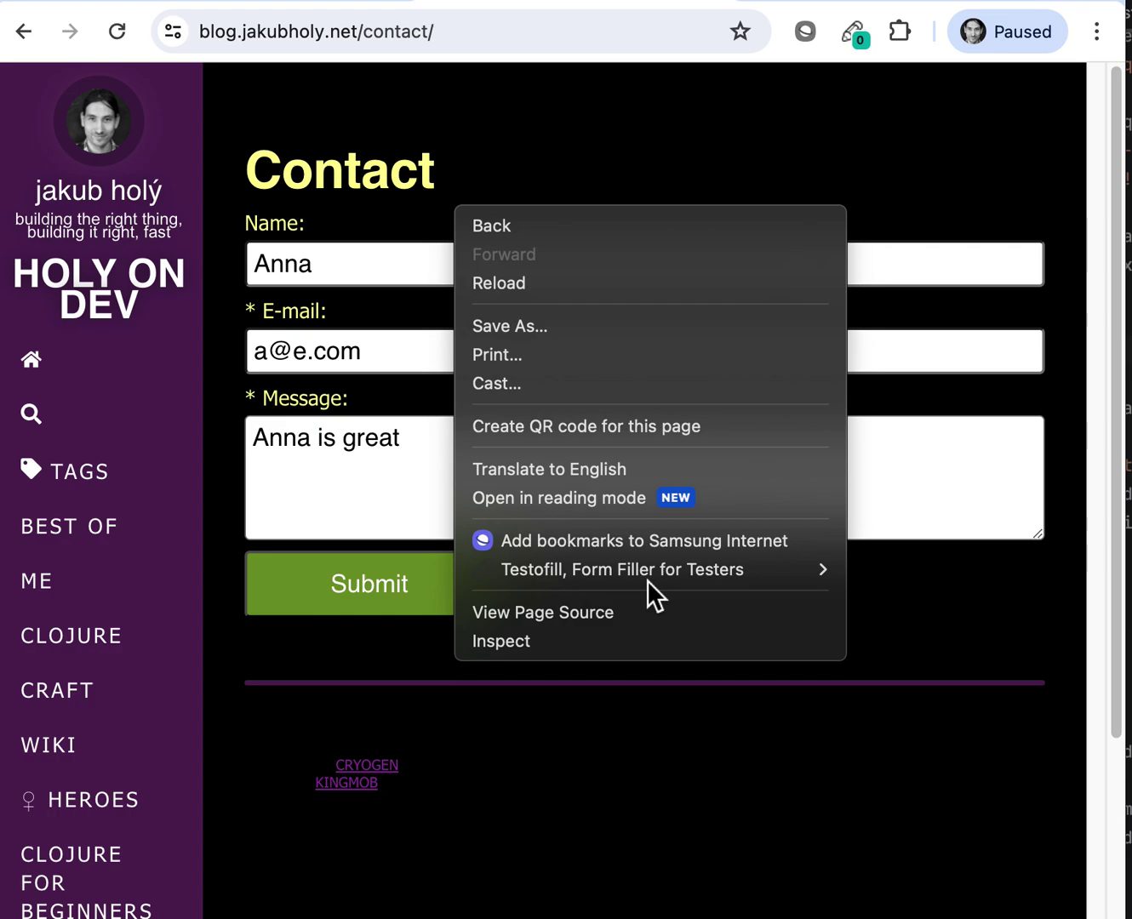
mouse_move(691, 569)
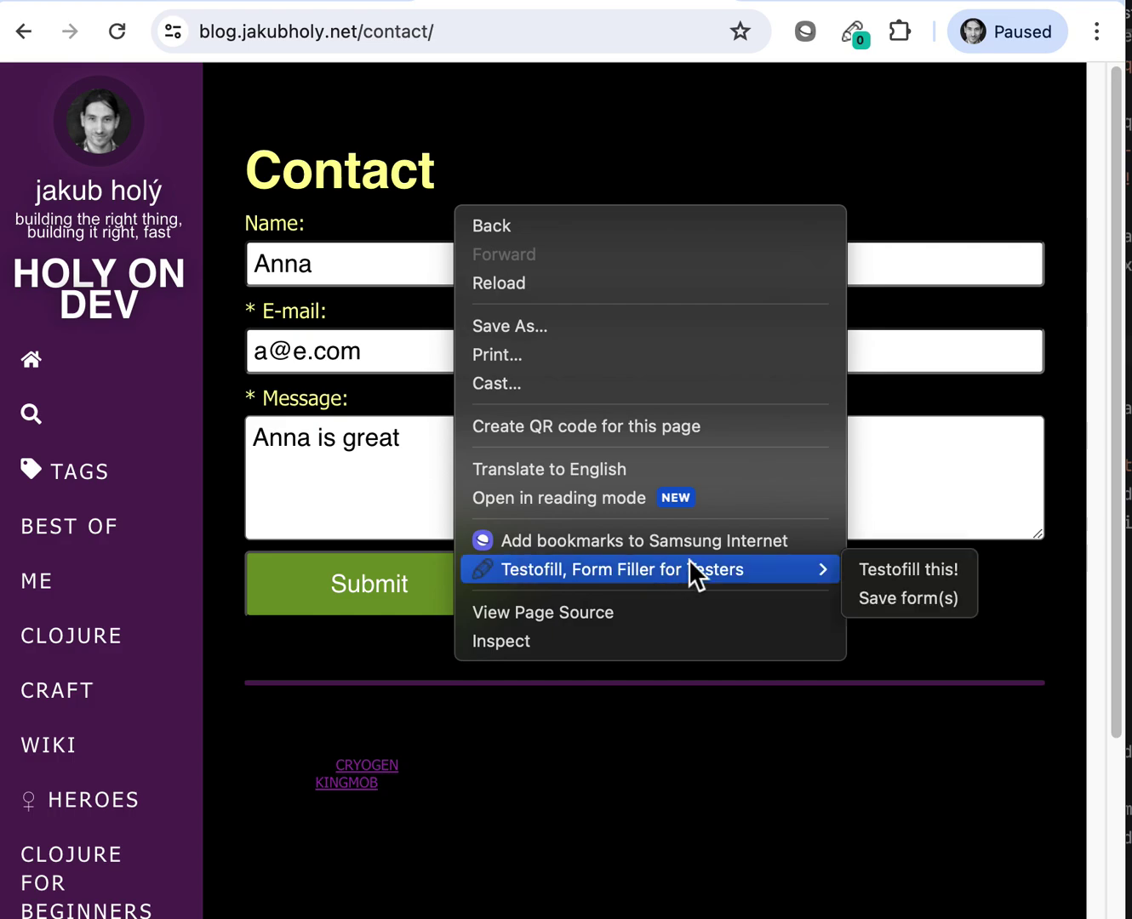
left_click(902, 601)
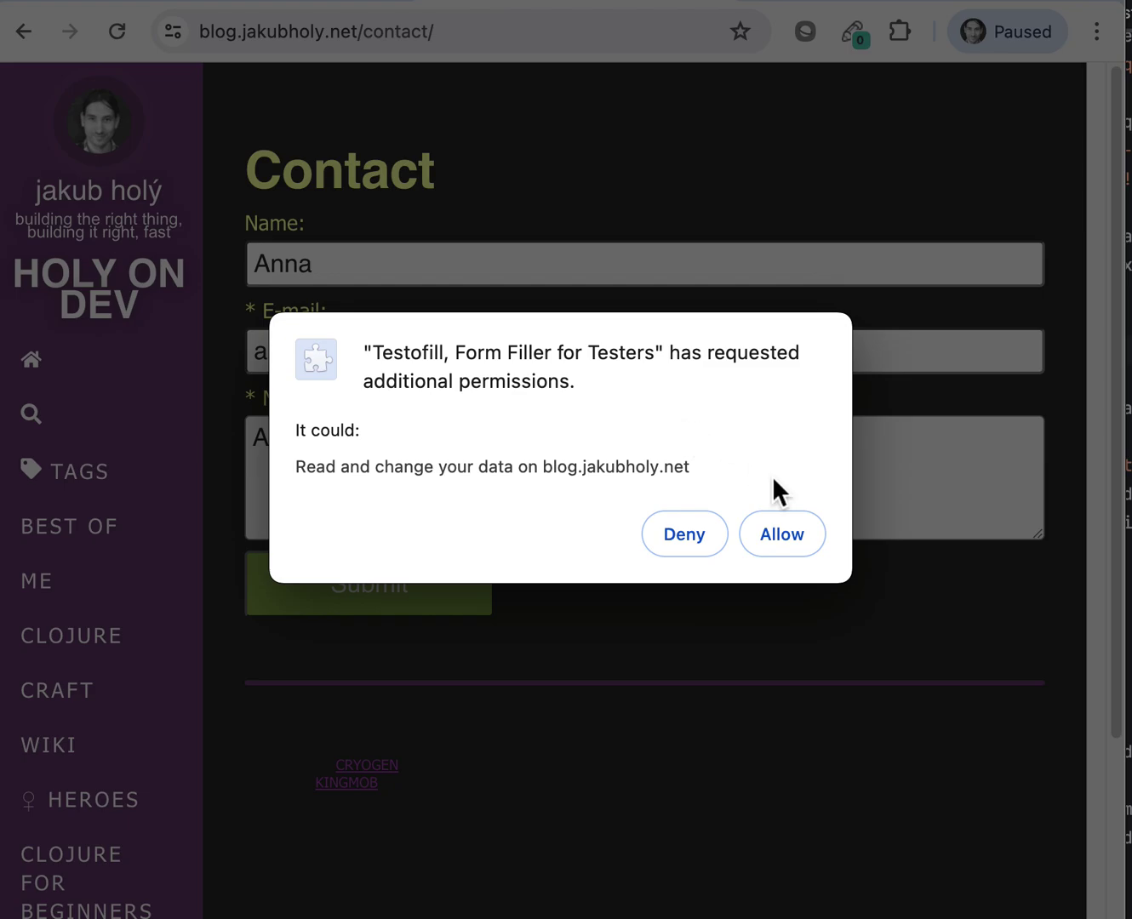
left_click(792, 537)
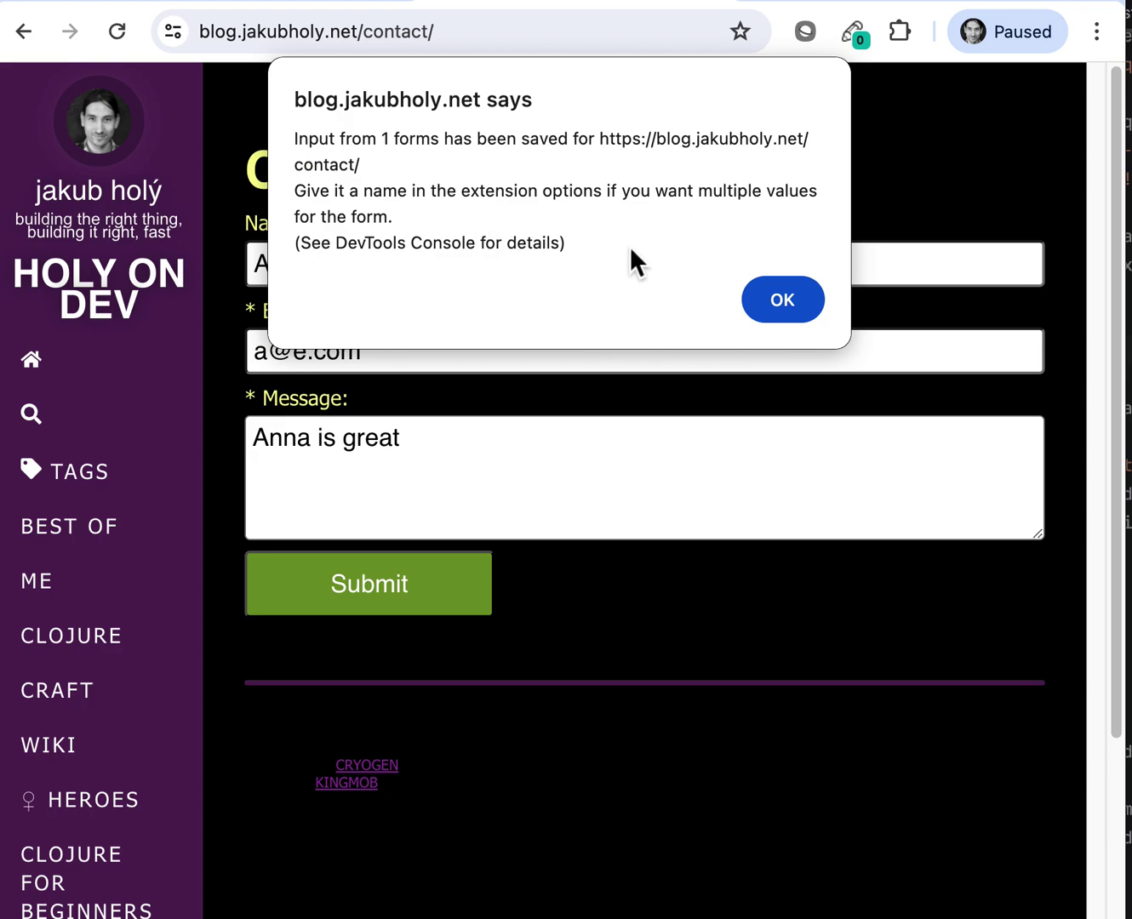
Dismiss the form-saved confirmation and open Testofill's Options page
left_click(782, 302)
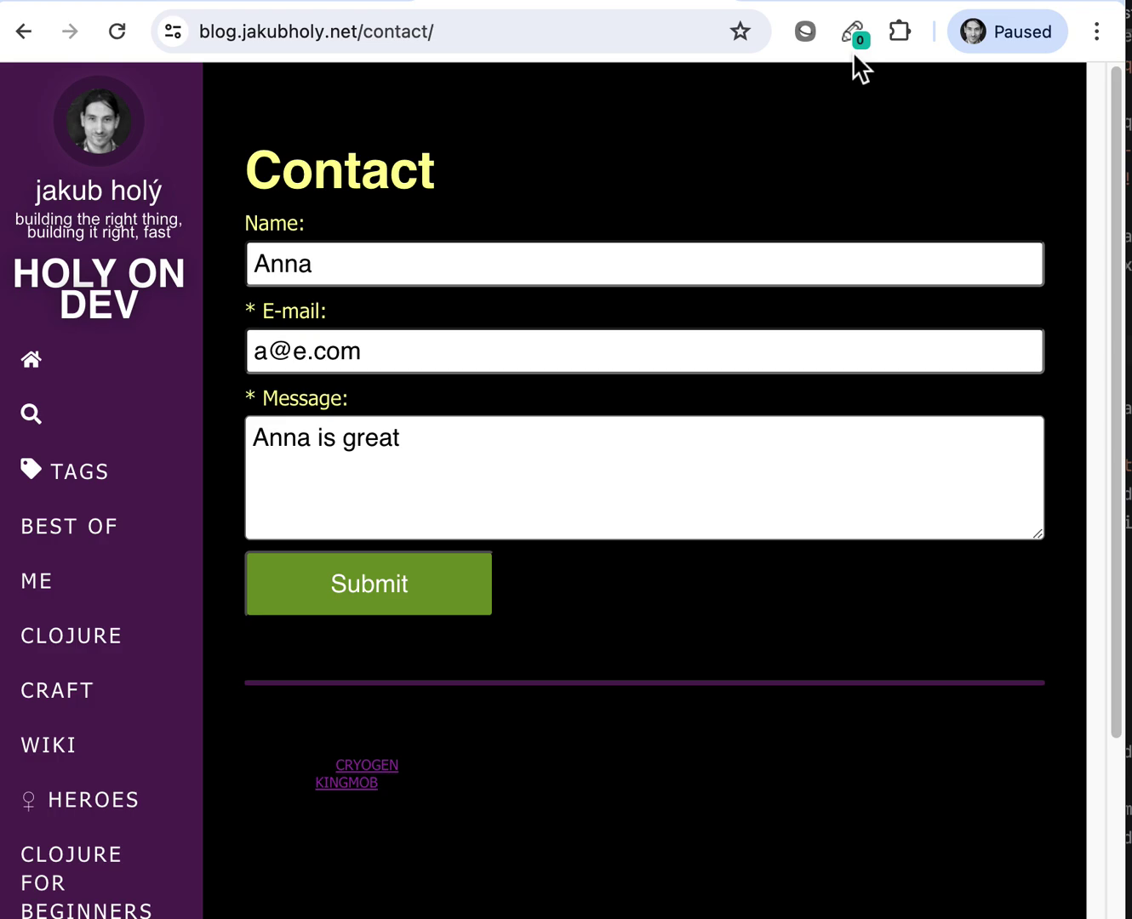
left_click(899, 31)
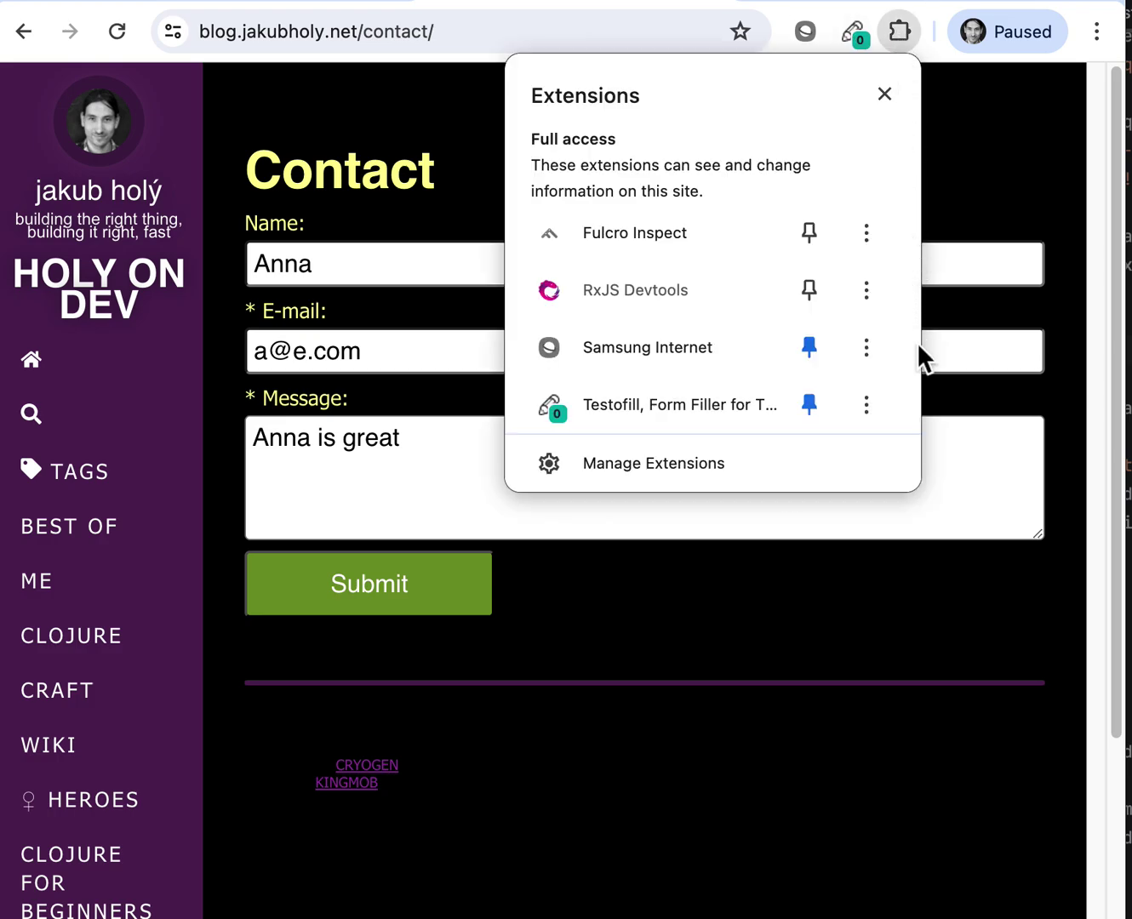
left_click(867, 405)
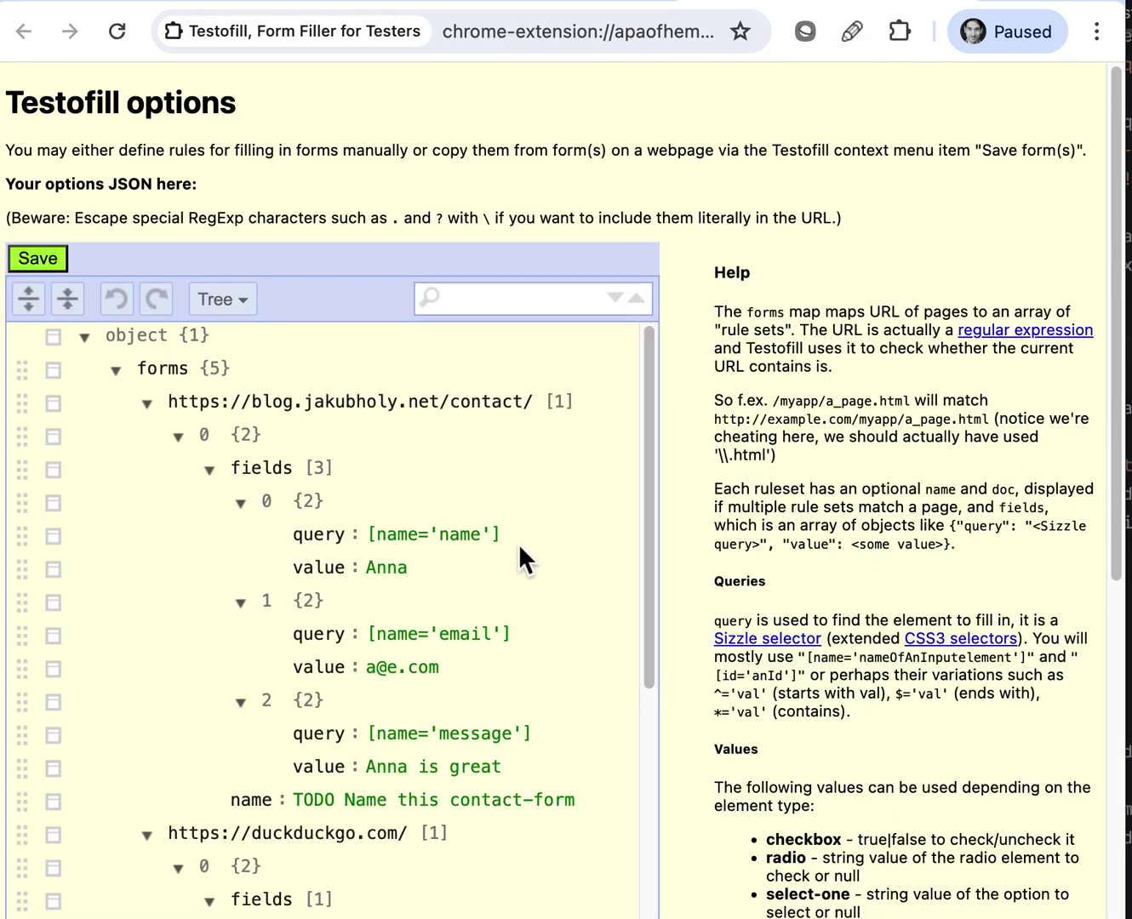
scroll(519, 543, "down", 1)
scroll(493, 509, "up", 1)
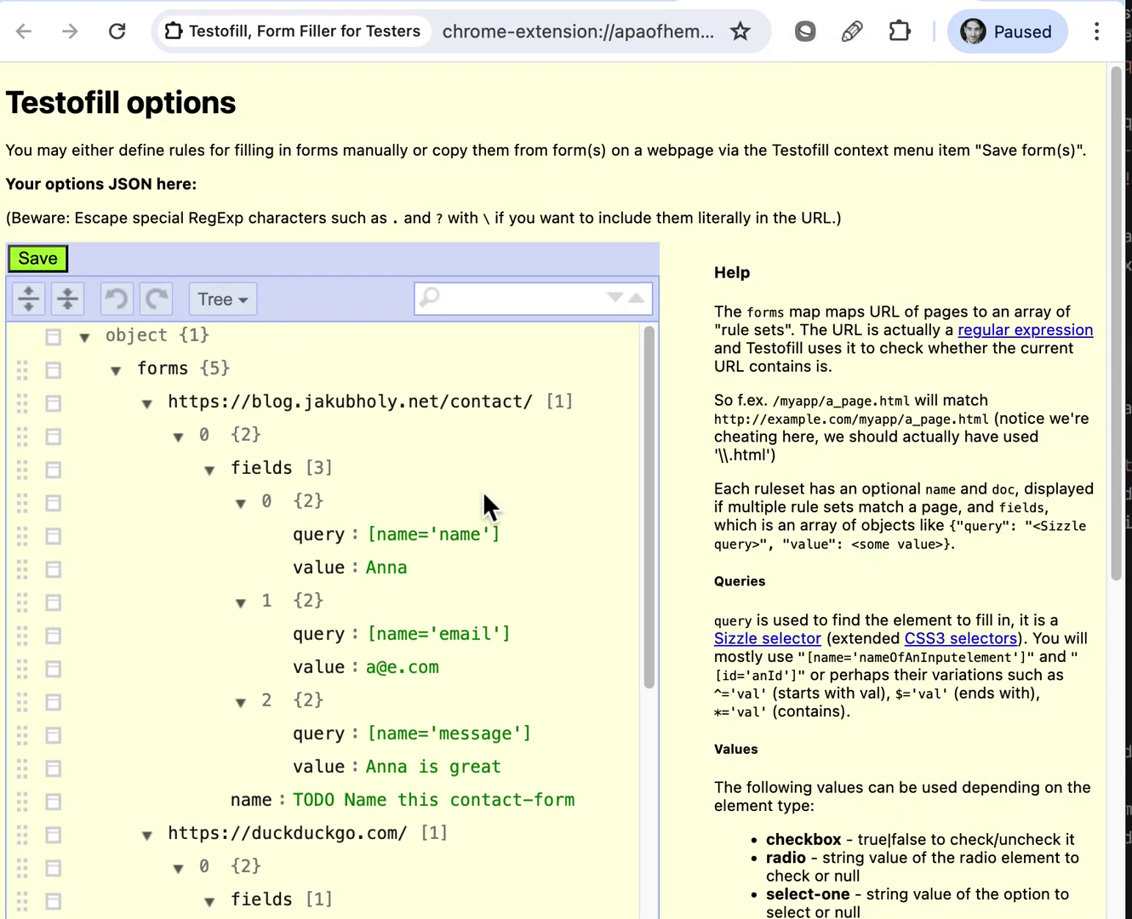
triple_click(388, 400)
double_click(476, 403)
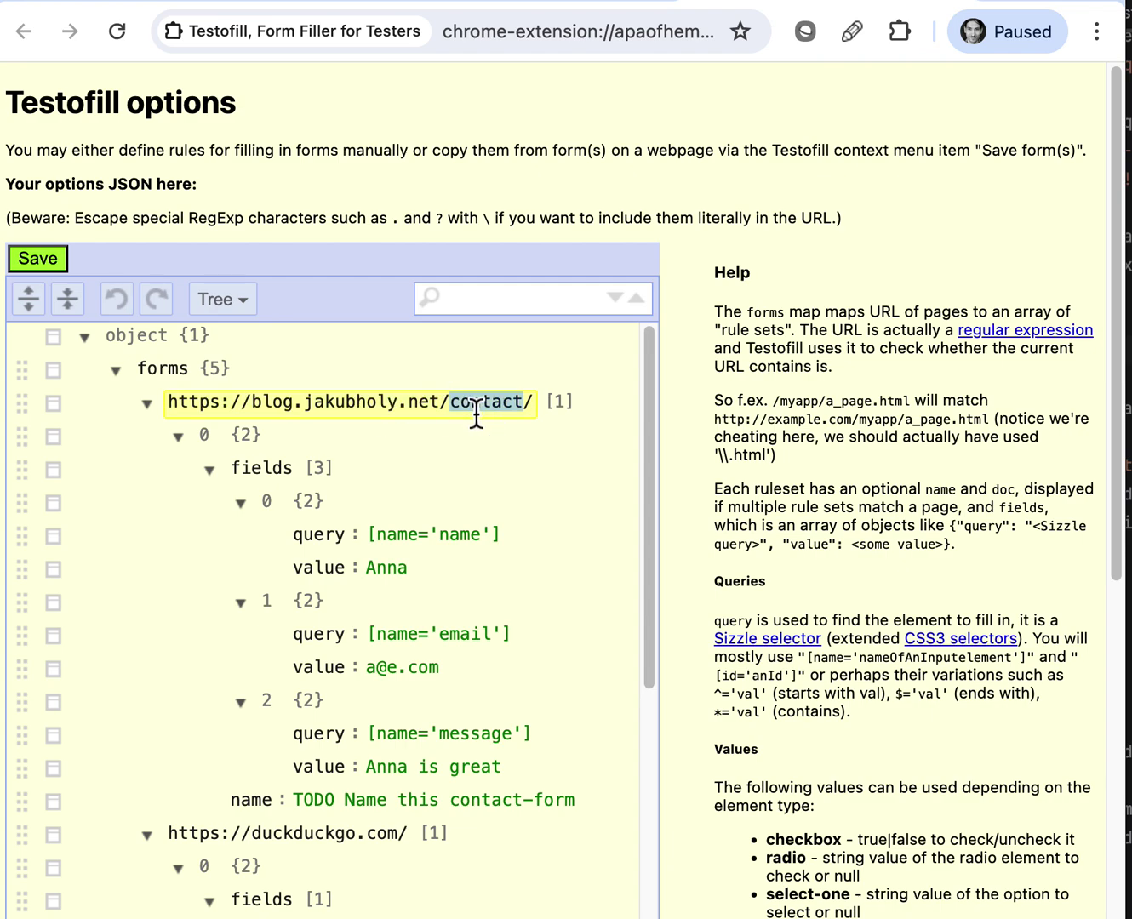
type(".*")
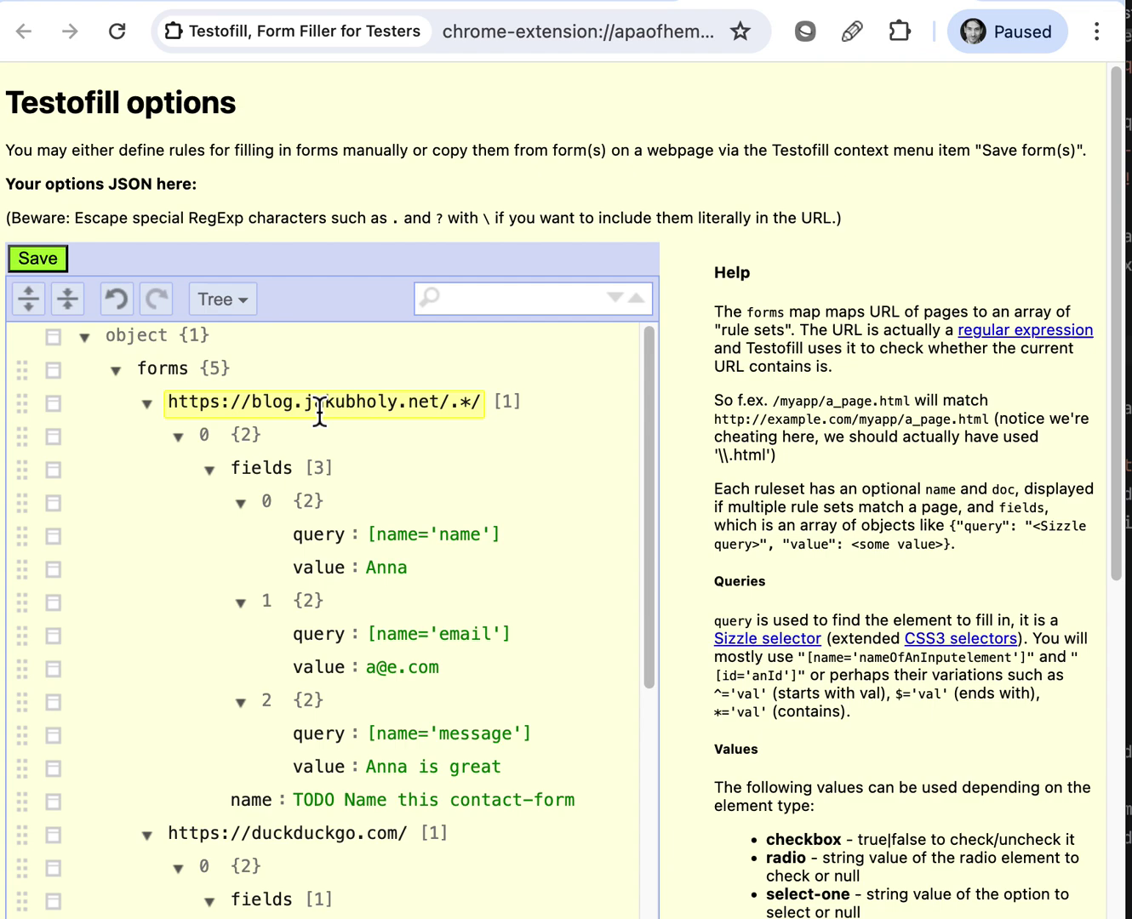
Rename the ruleset from 'TODO Name this contact-form' to 'Case 1 - ' plus the sample sender's name
left_click(212, 476)
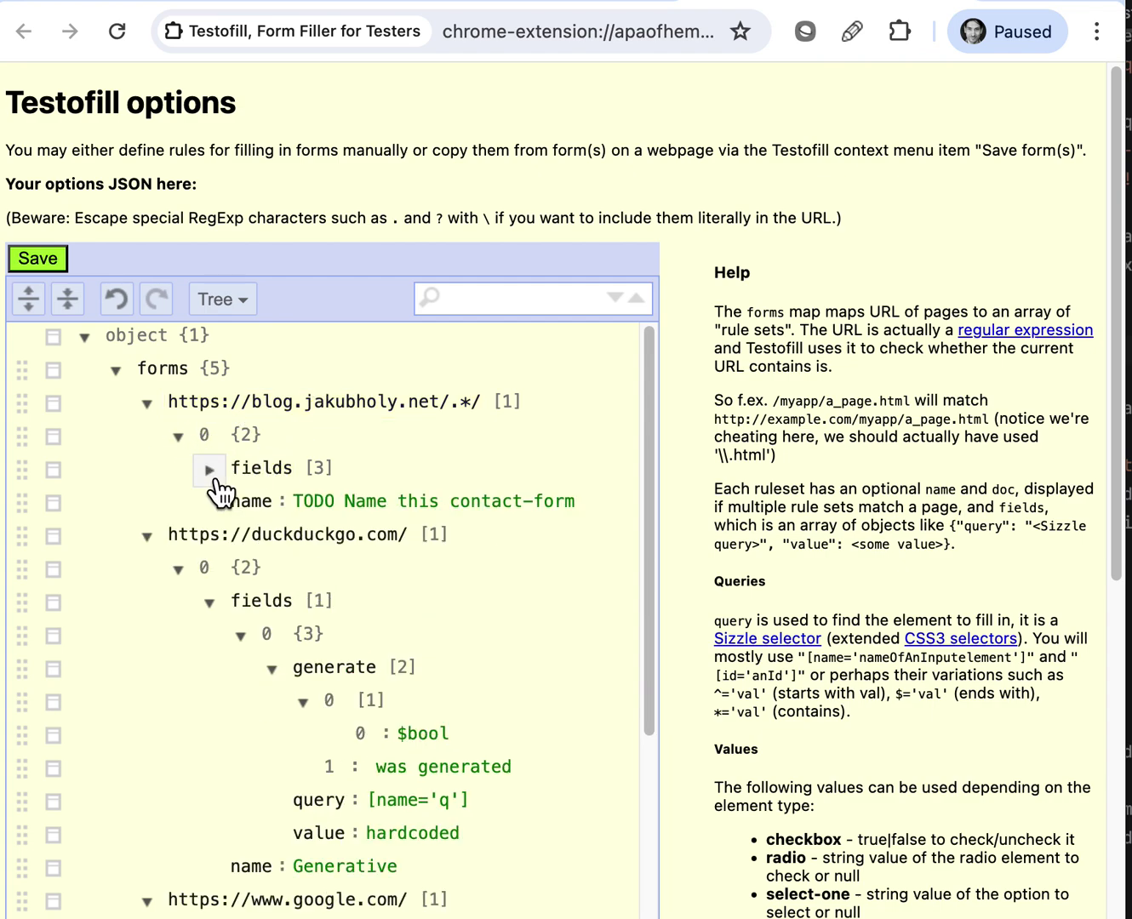
left_click(213, 476)
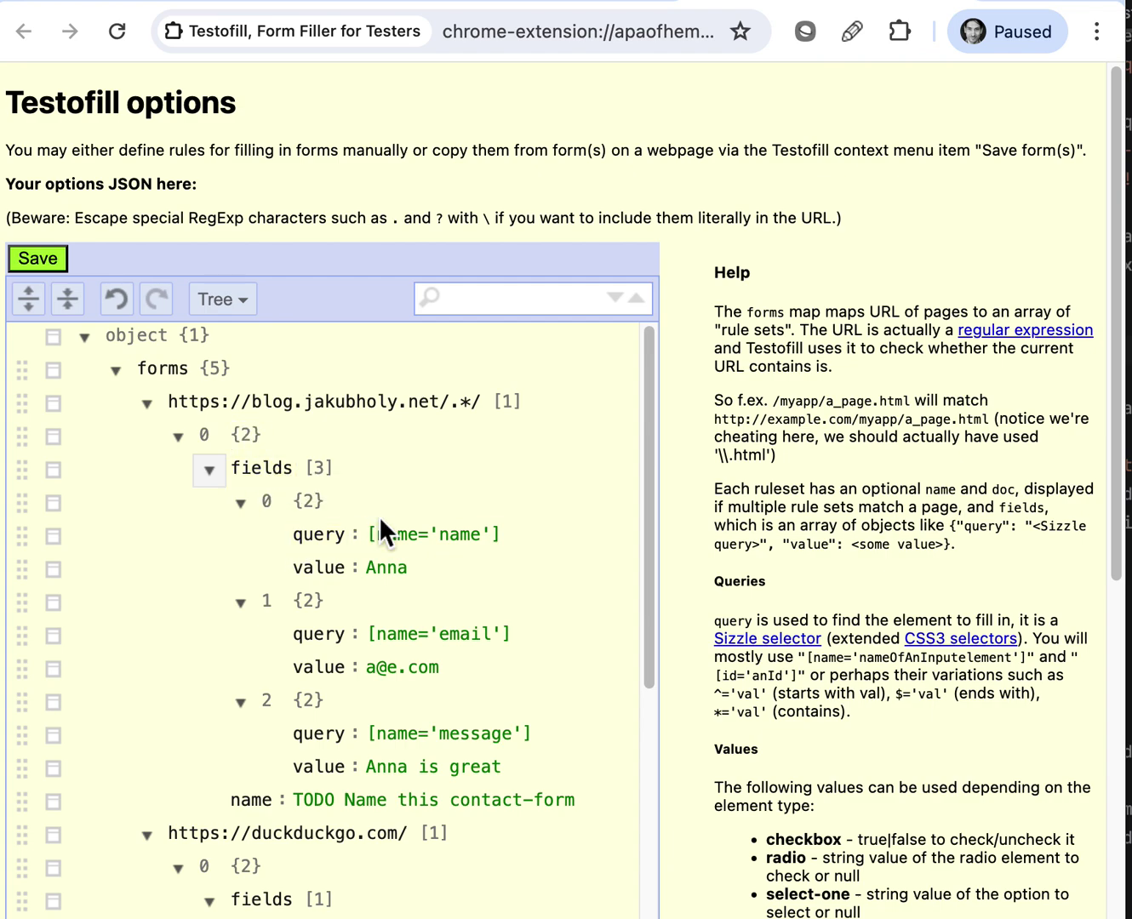
left_click(338, 473)
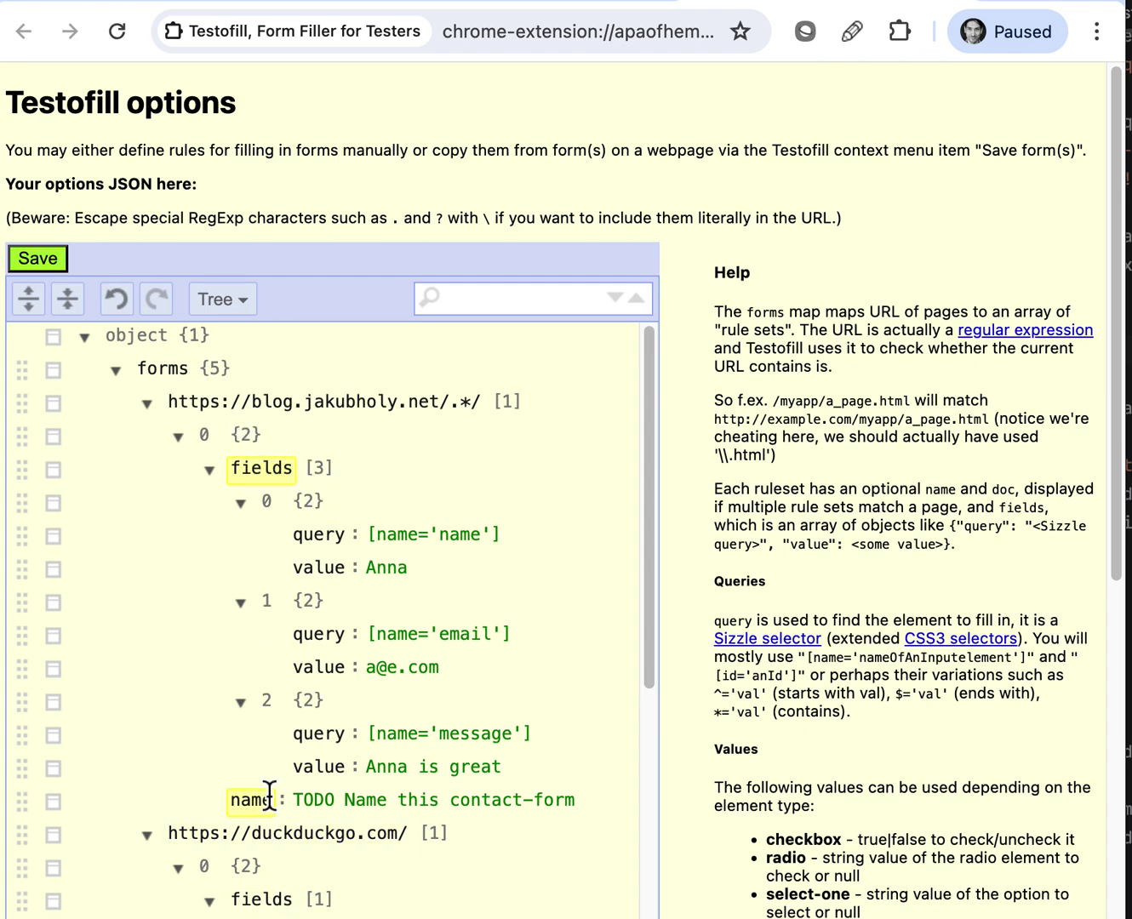
triple_click(346, 798)
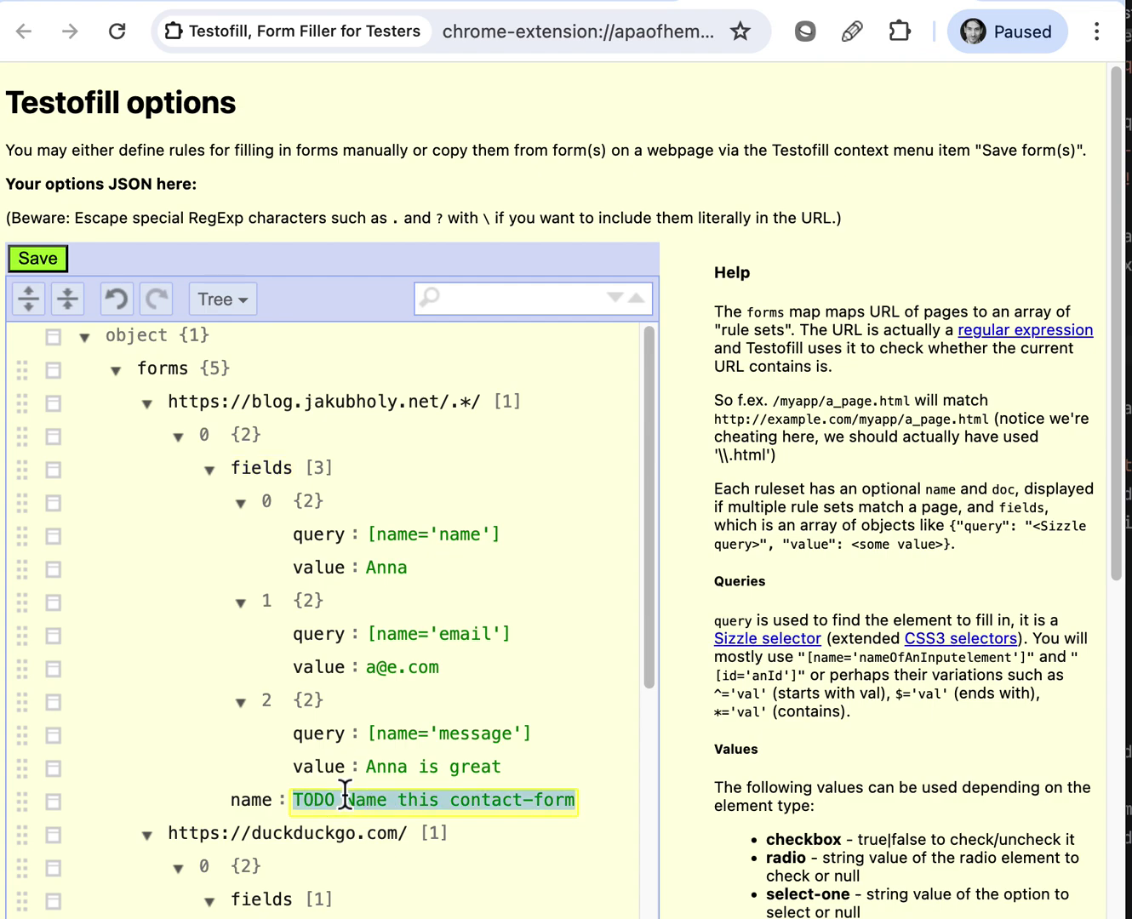
type("Case 1 - Anna")
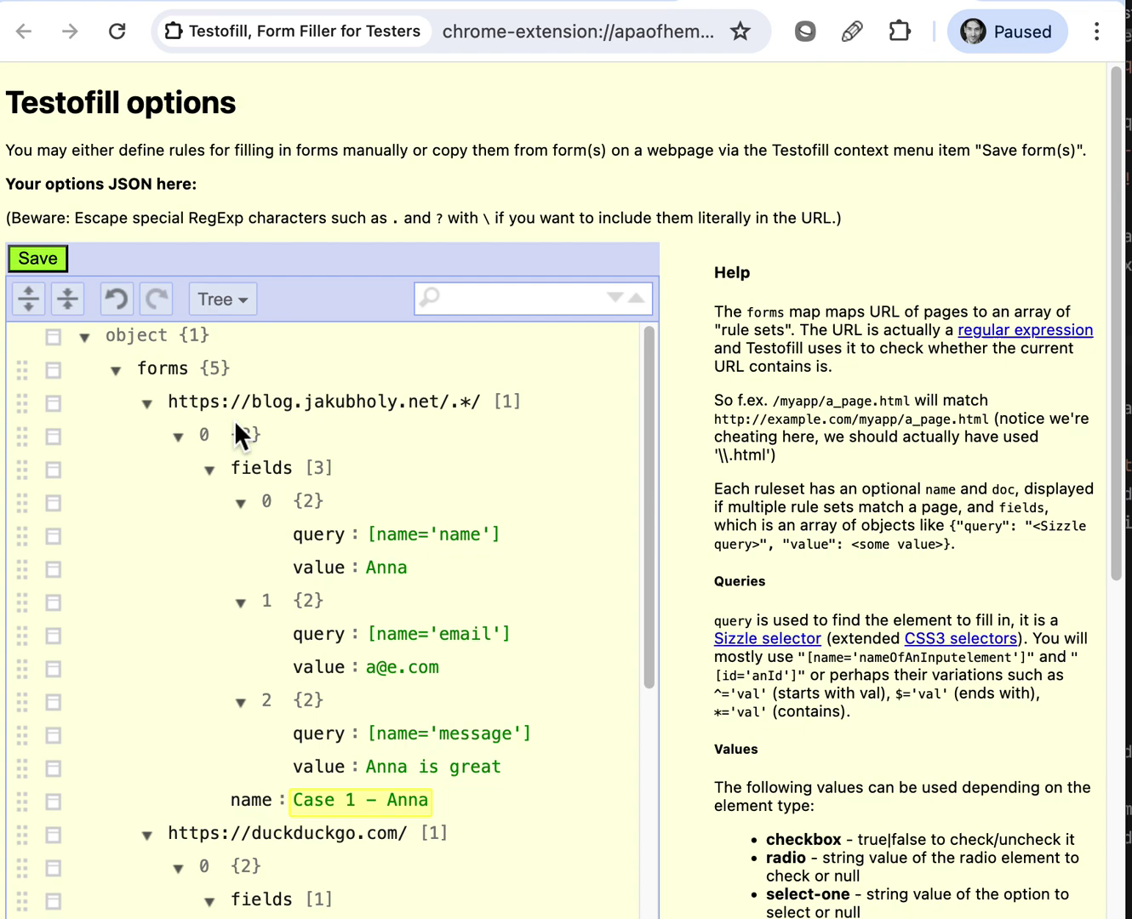
Duplicate the first blog ruleset from its row menu
left_click(53, 437)
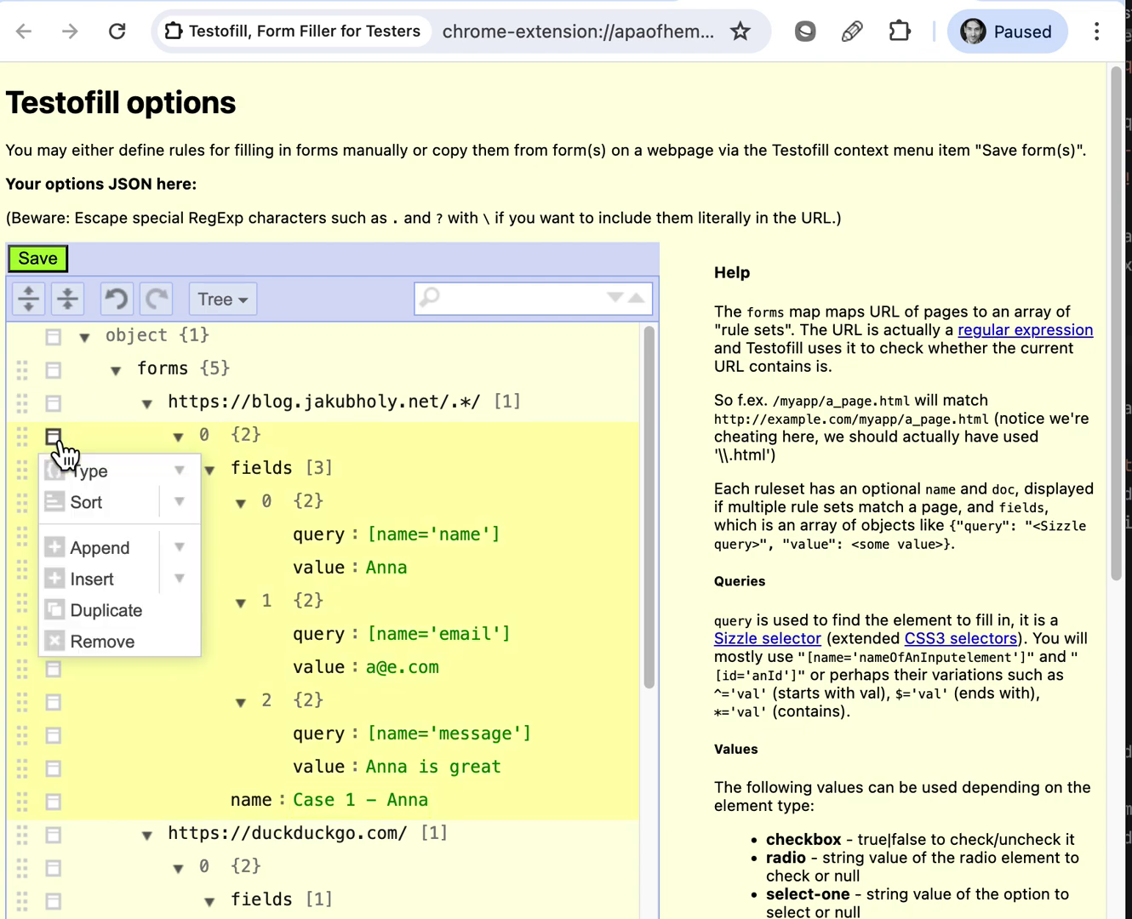
left_click(102, 603)
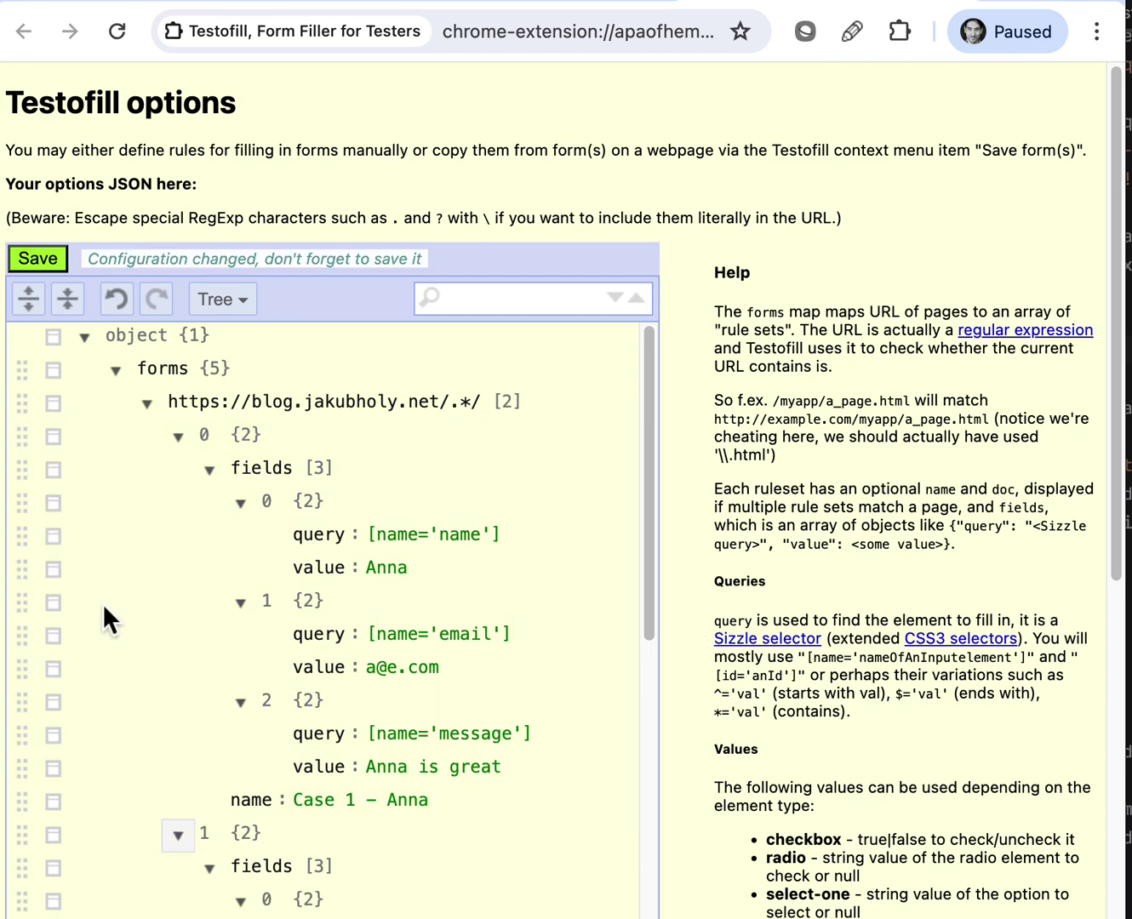
scroll(260, 587, "down", 1)
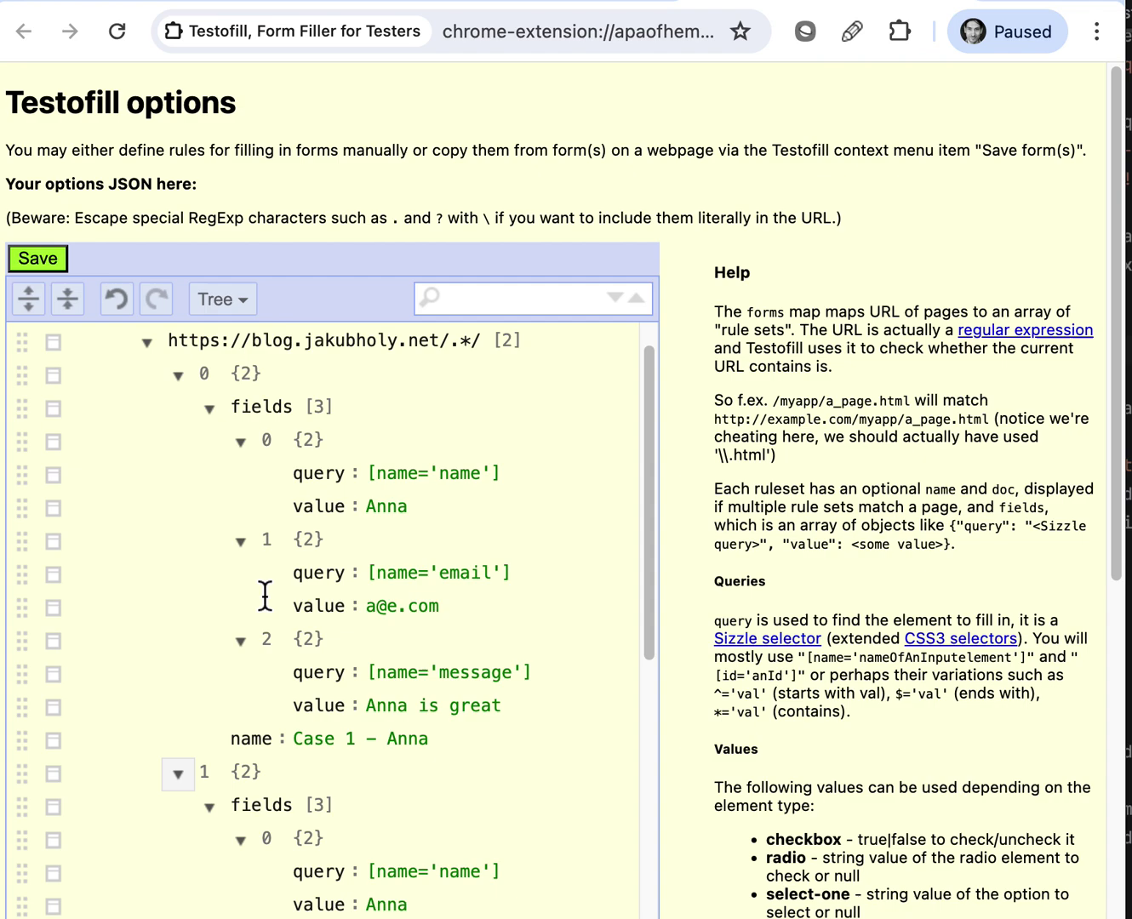
scroll(263, 596, "down", 2)
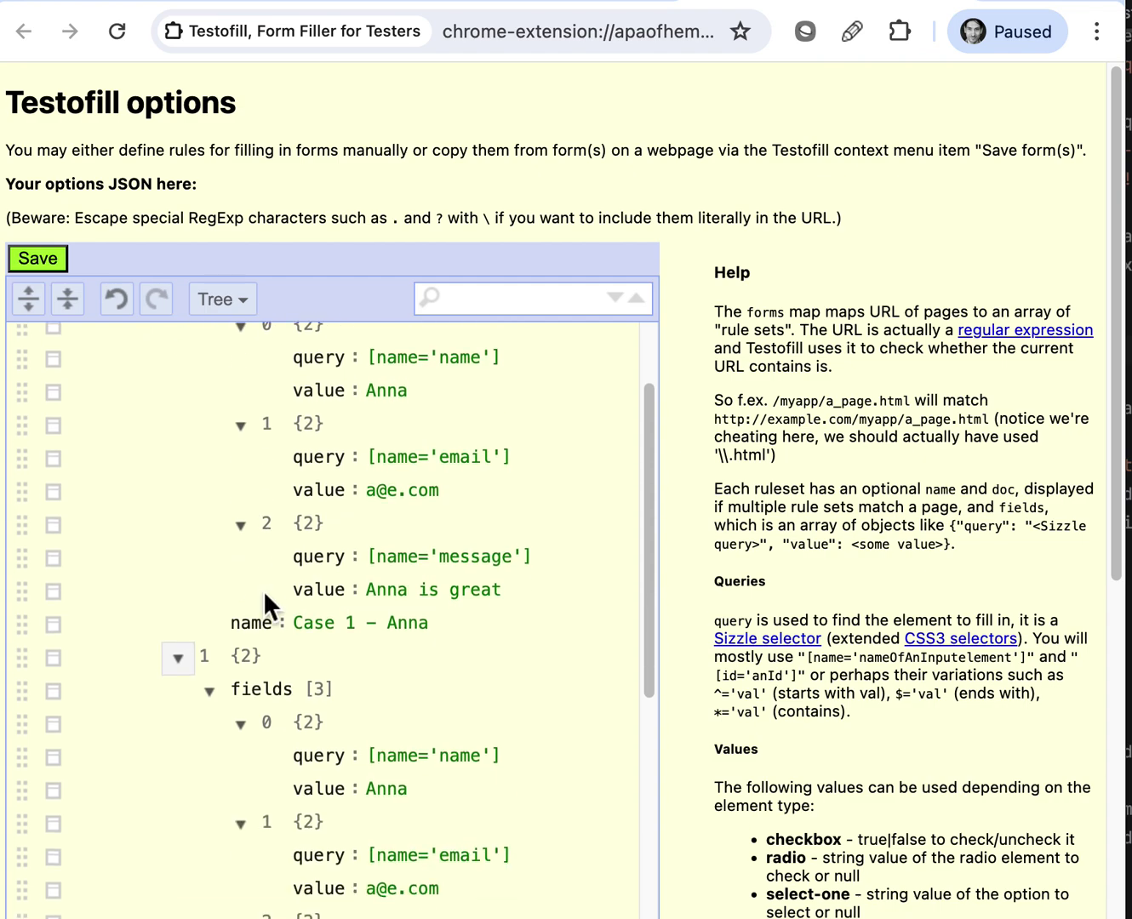
Check the two rulesets in Code view, then return to Tree view and collapse and re-expand all
left_click(233, 298)
left_click(238, 370)
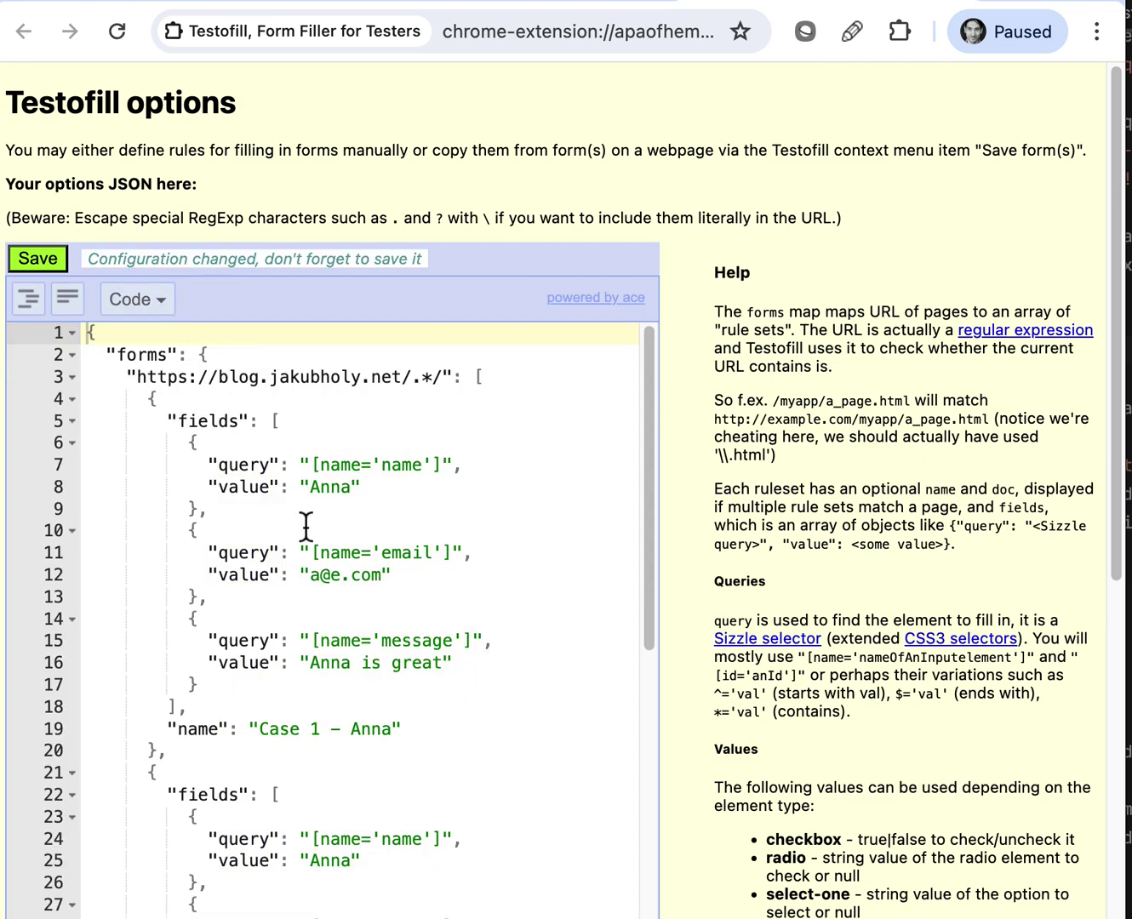
scroll(154, 532, "down", 1)
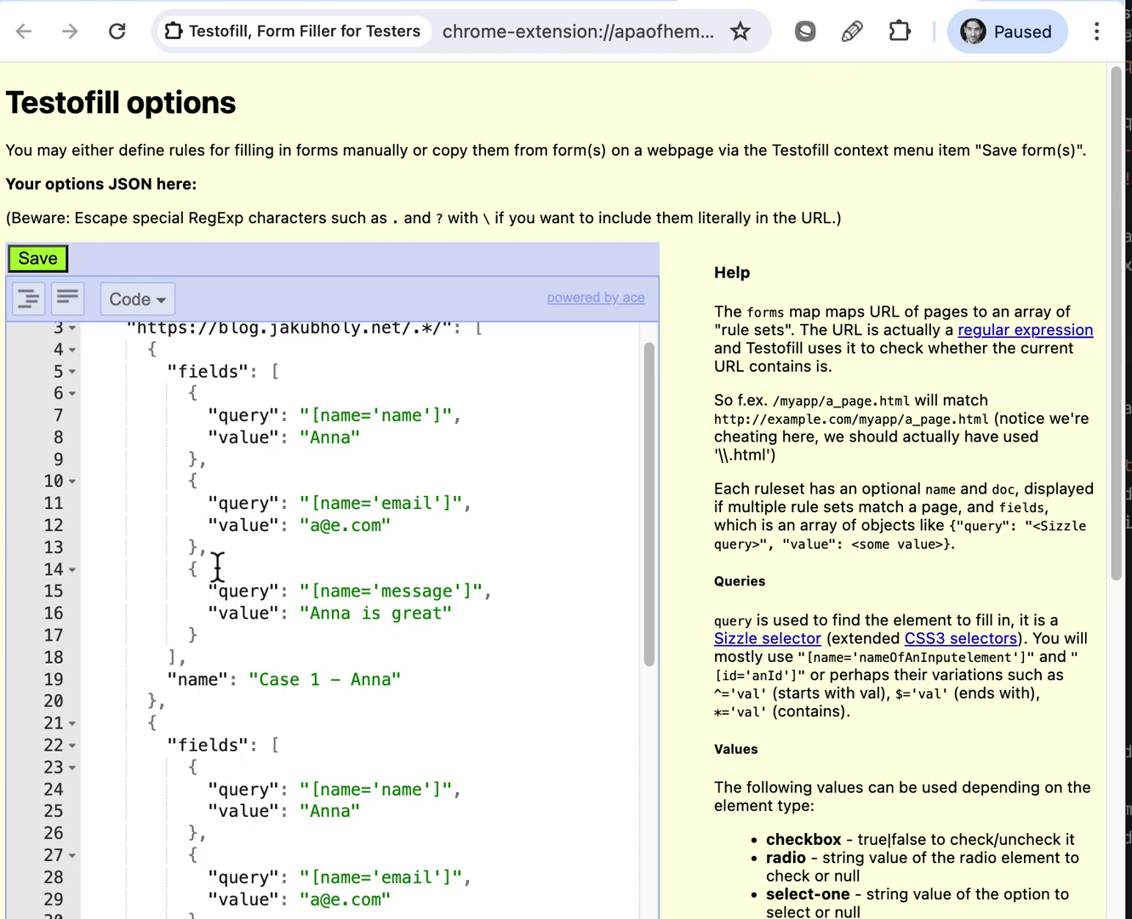
scroll(222, 713, "up", 1)
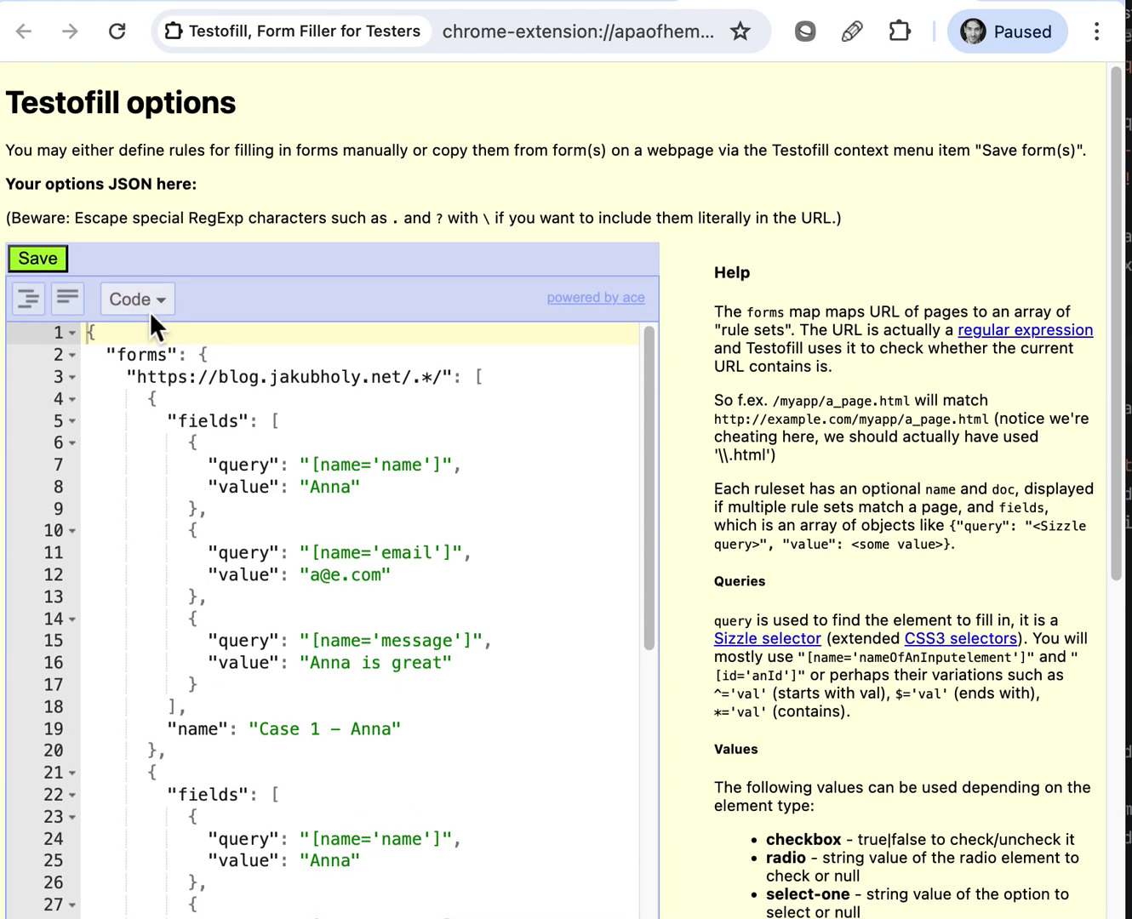
left_click(147, 296)
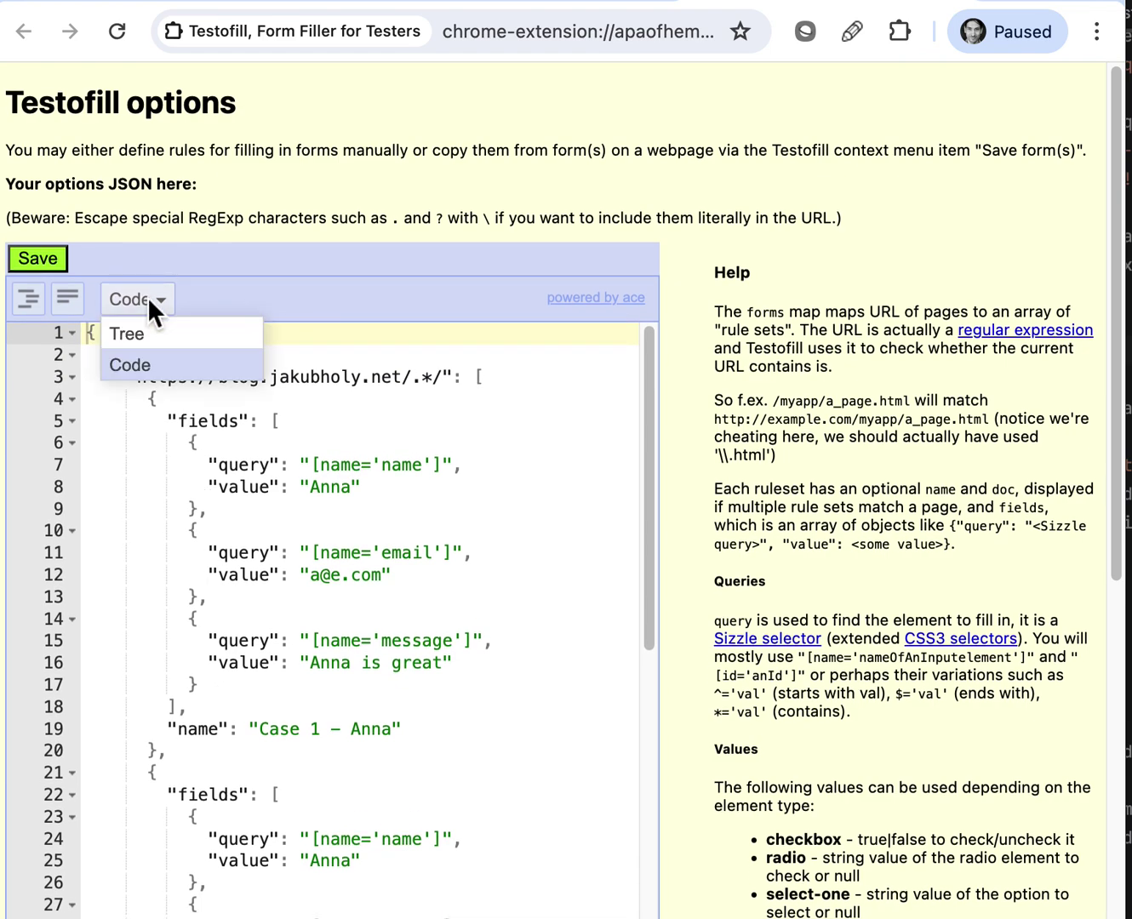
left_click(149, 339)
left_click(68, 296)
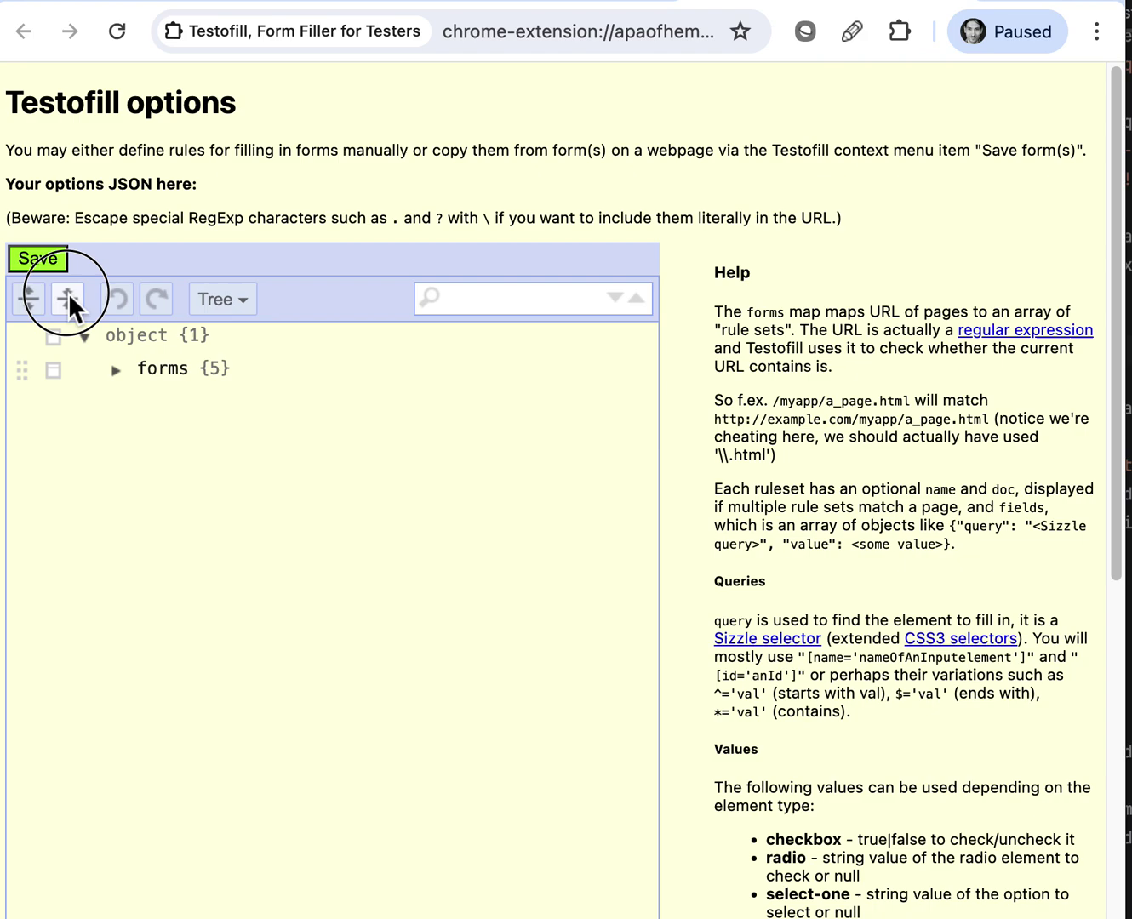
left_click(24, 299)
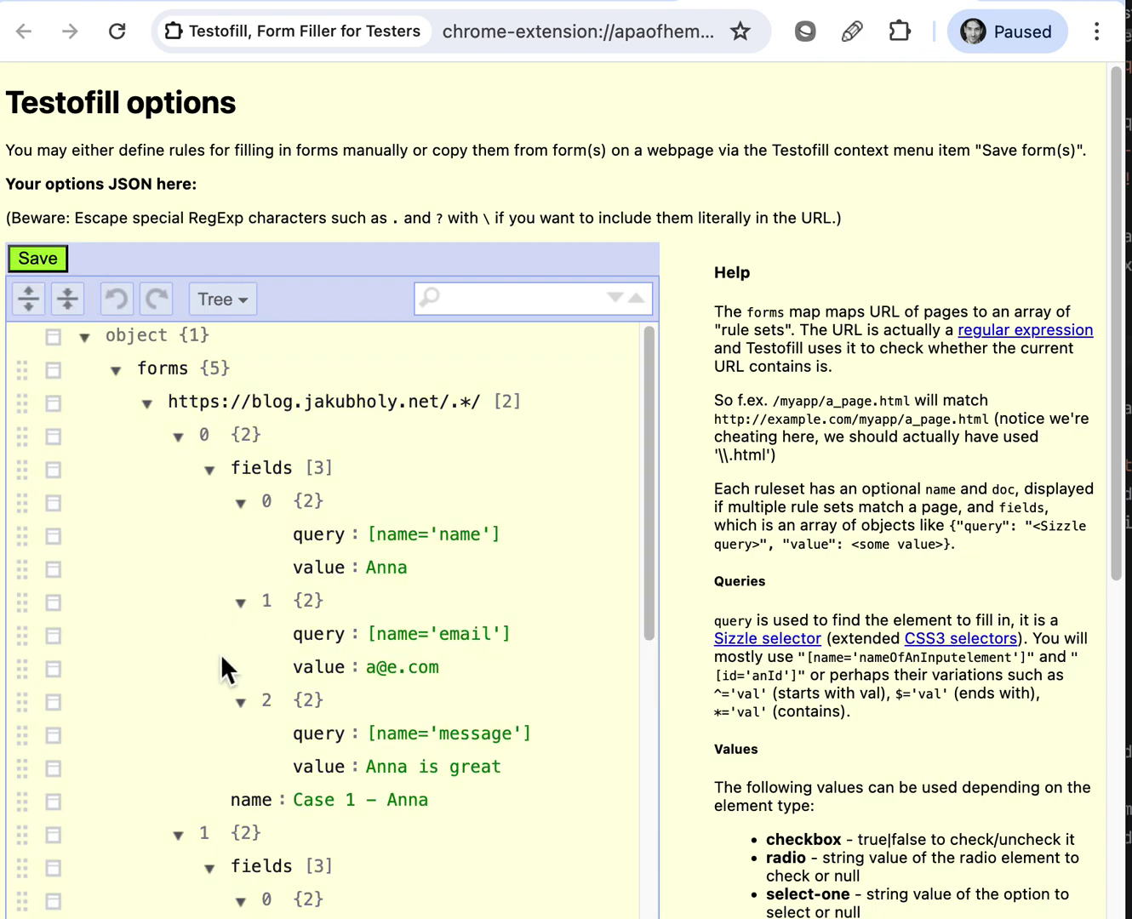
scroll(220, 654, "down", 5)
Rename the second ruleset to 'Case 2 - ' plus the second sample person's name
scroll(220, 653, "up", 1)
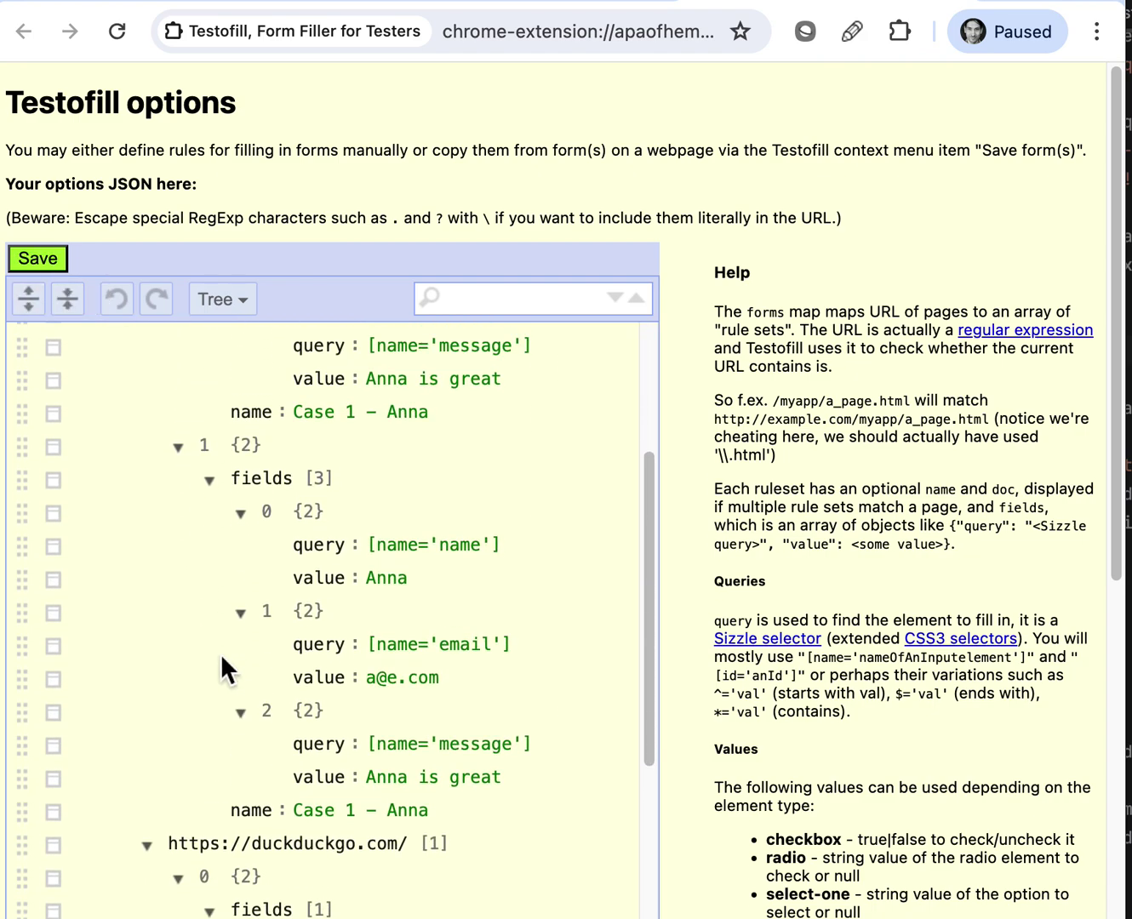
left_click(346, 811)
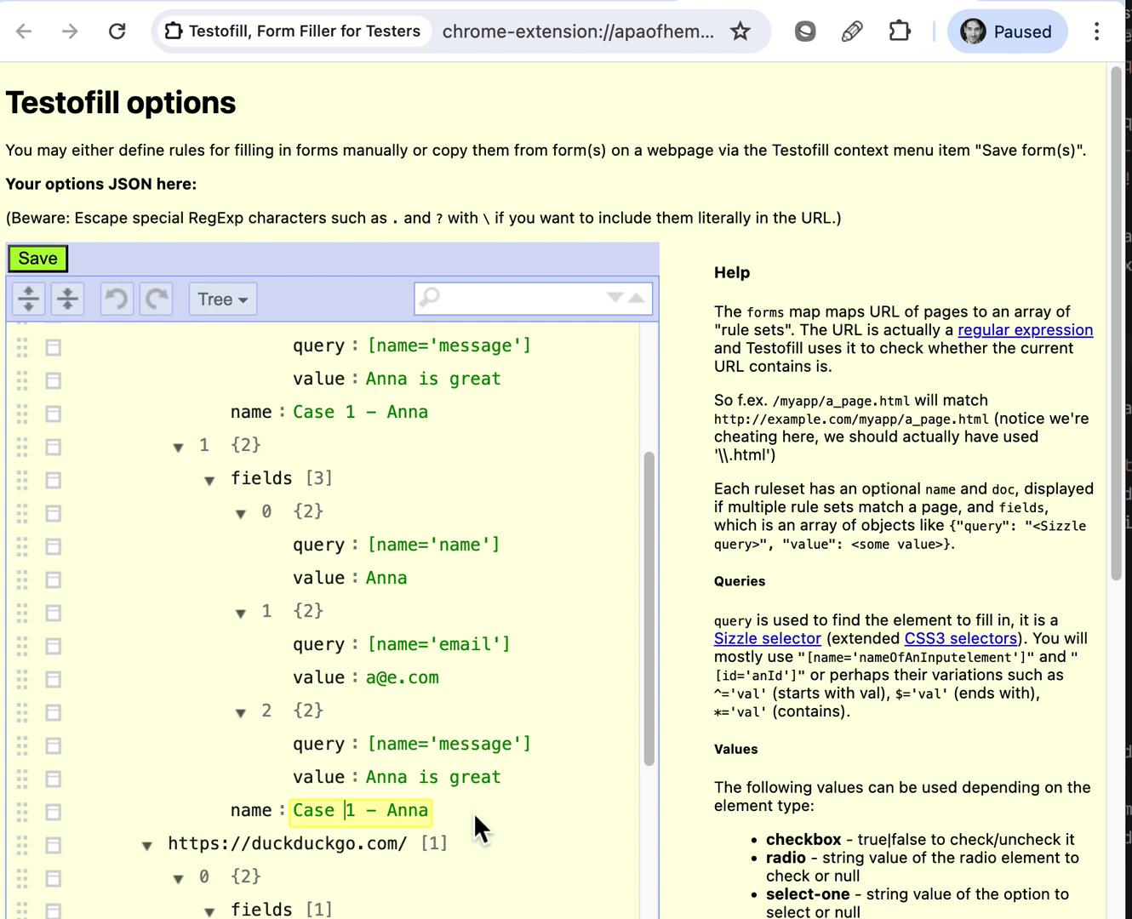
key("Right")
key("BackSpace")
type("2")
double_click(406, 810)
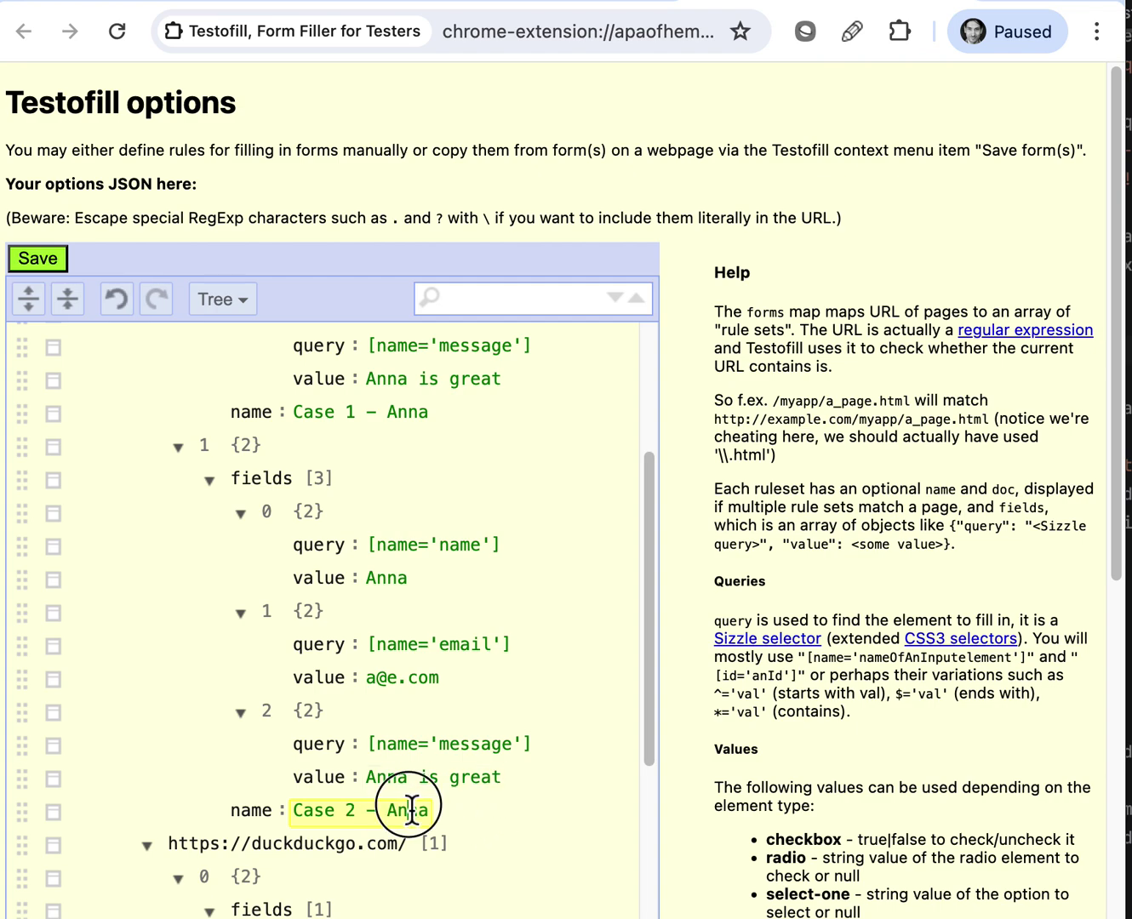
type("Bob")
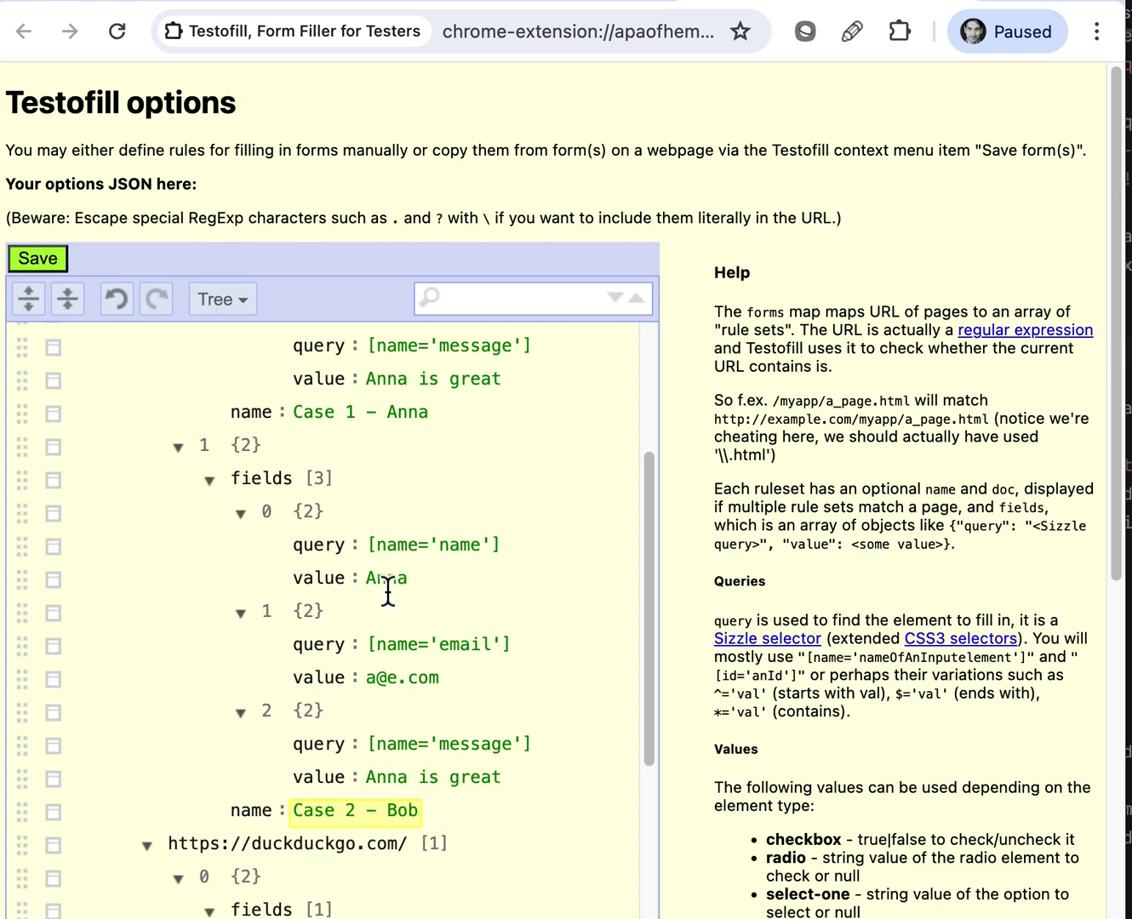
Set the second ruleset's name and e-mail values to the second sample person's details
double_click(385, 577)
type("Bob")
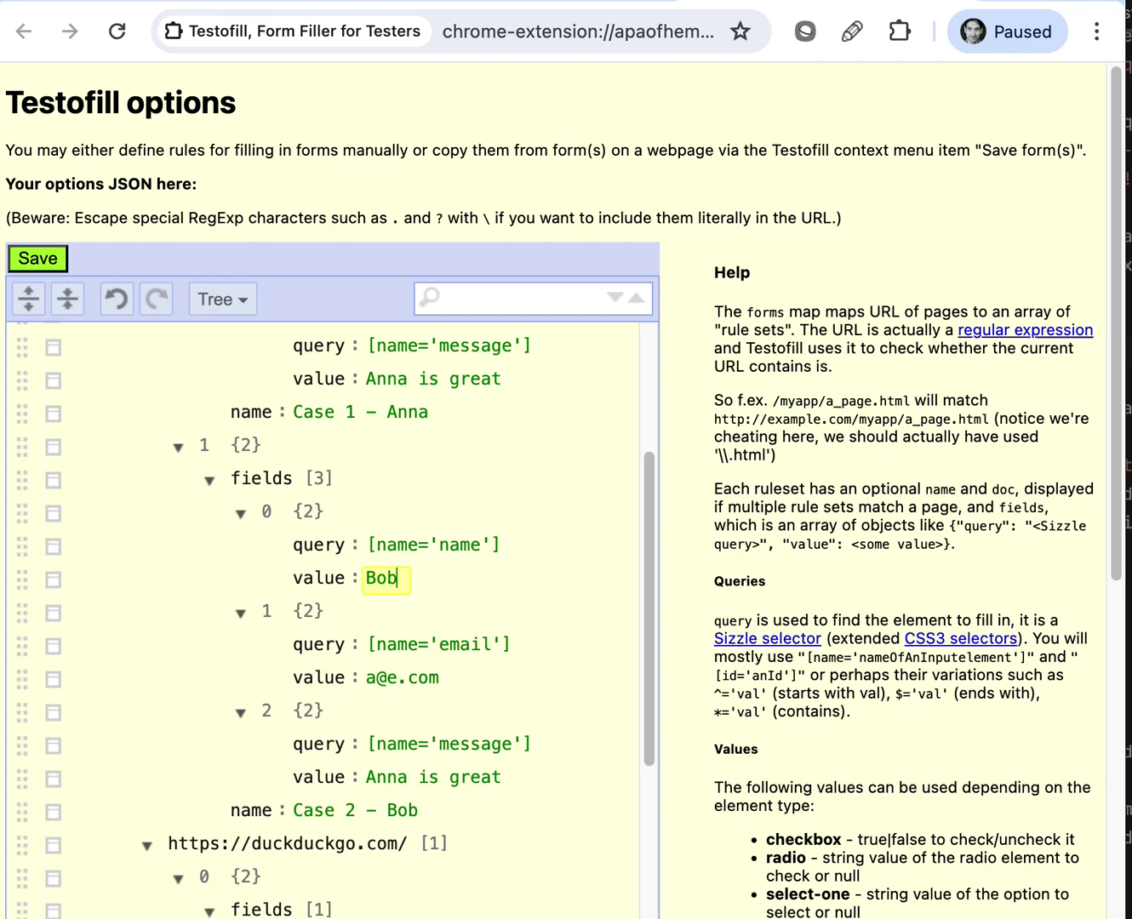
left_click(381, 678)
key("BackSpace")
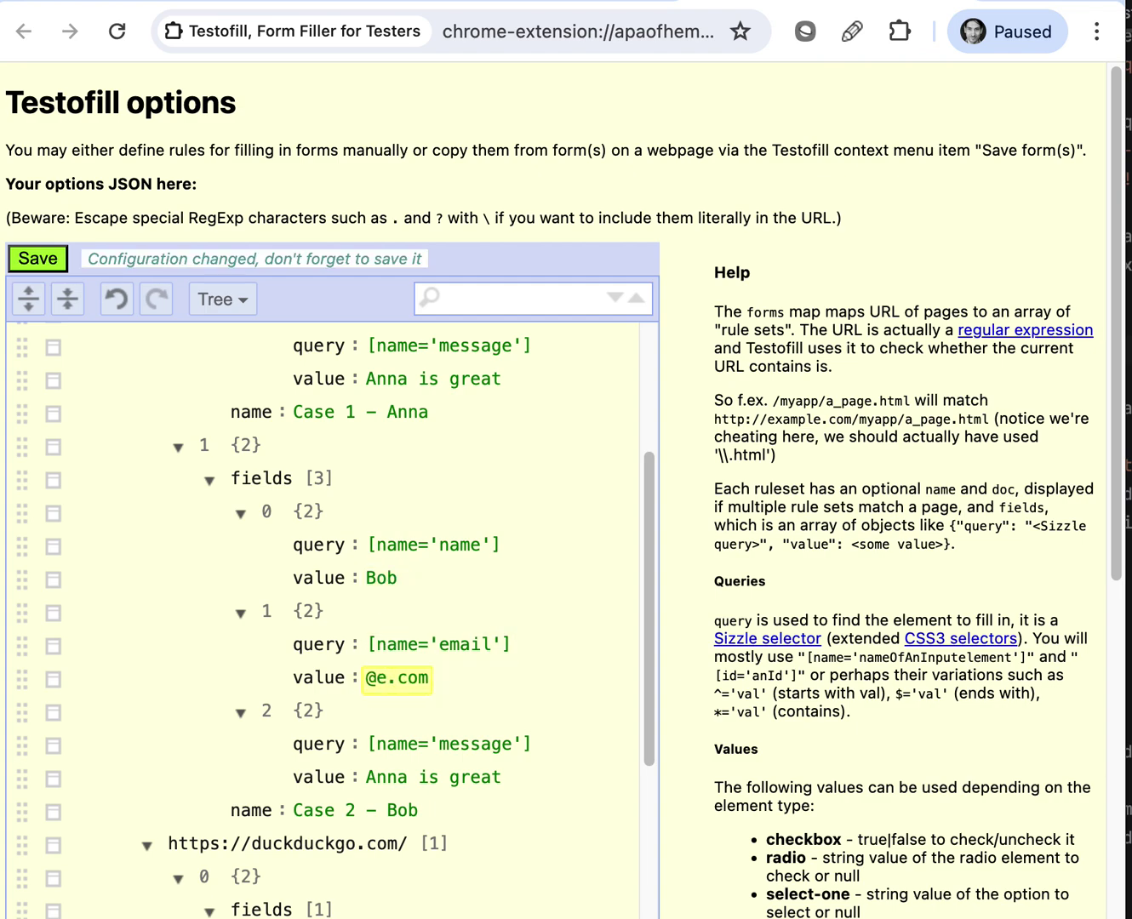
type("b")
Rename the message entry's value key to generate
double_click(300, 777)
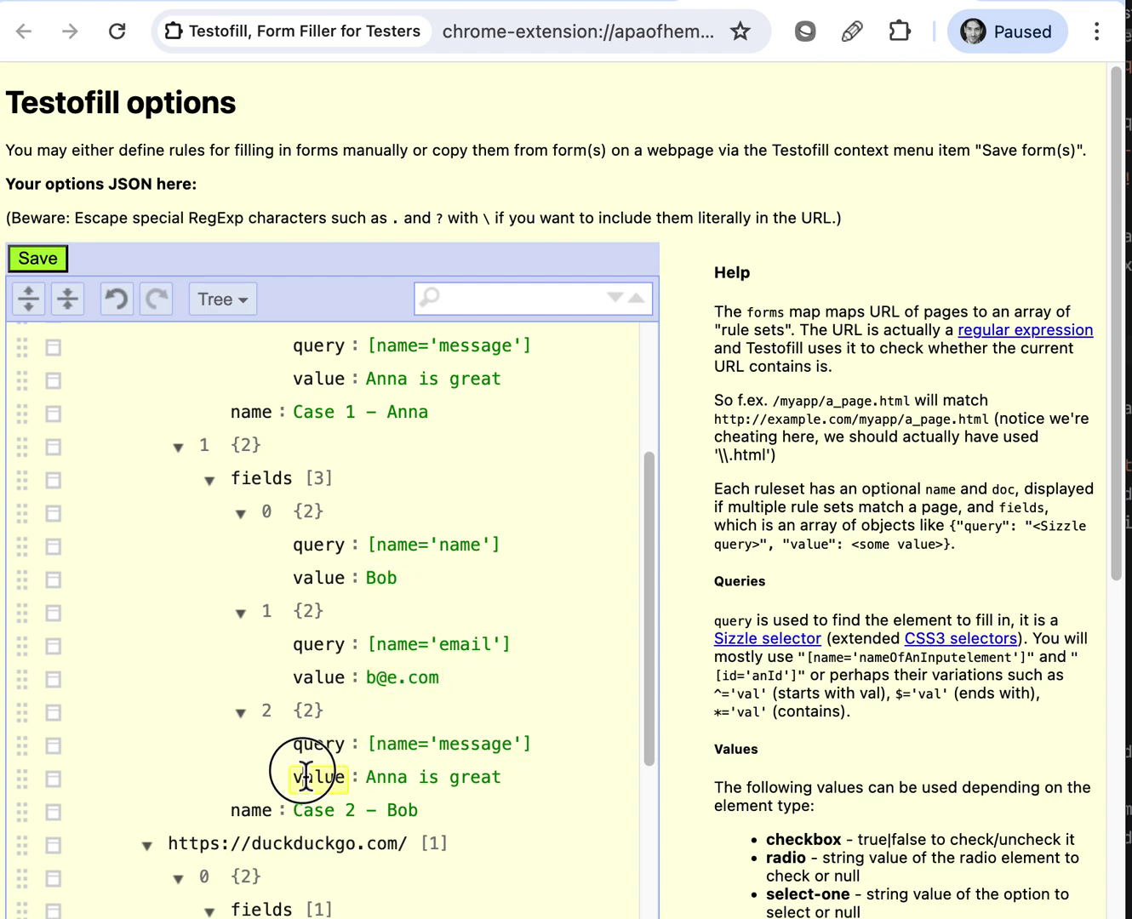
type("geen")
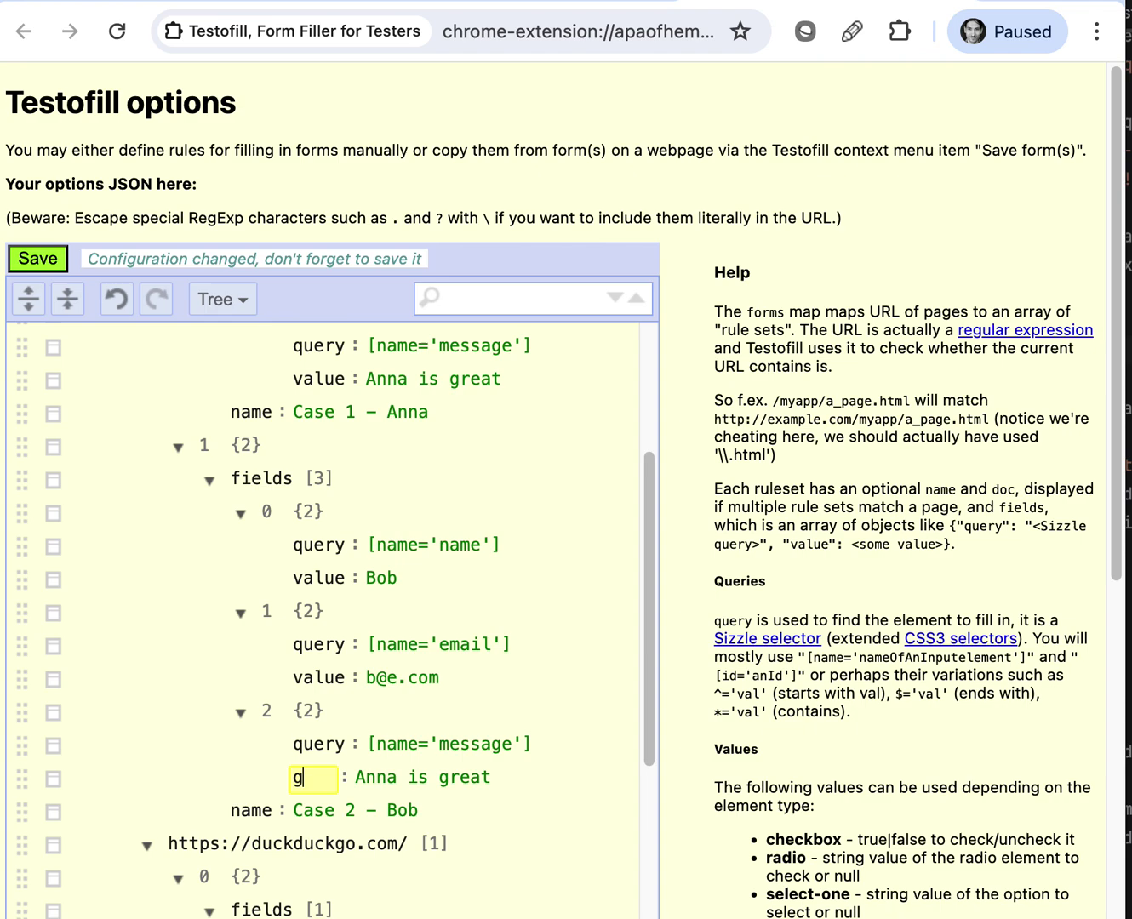
key("BackSpace")
key("BackSpace")
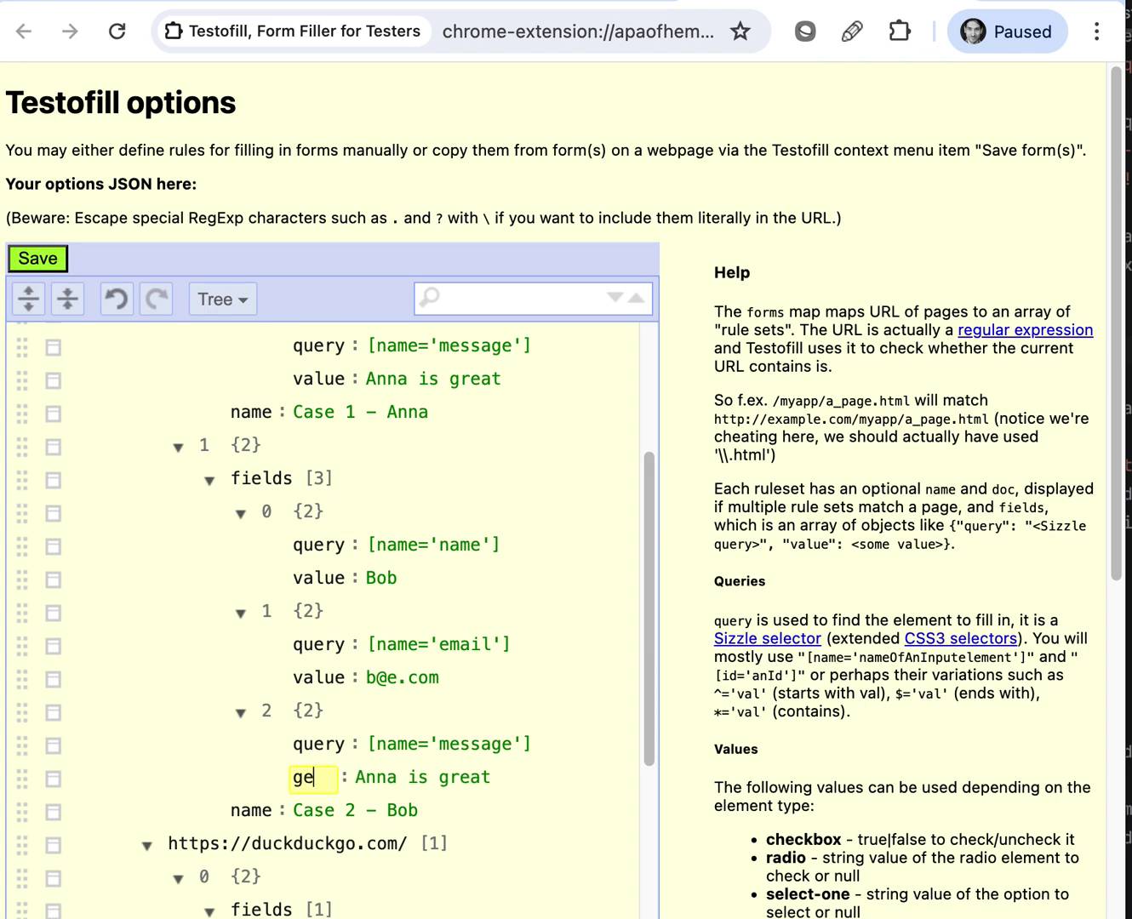
type("nerate")
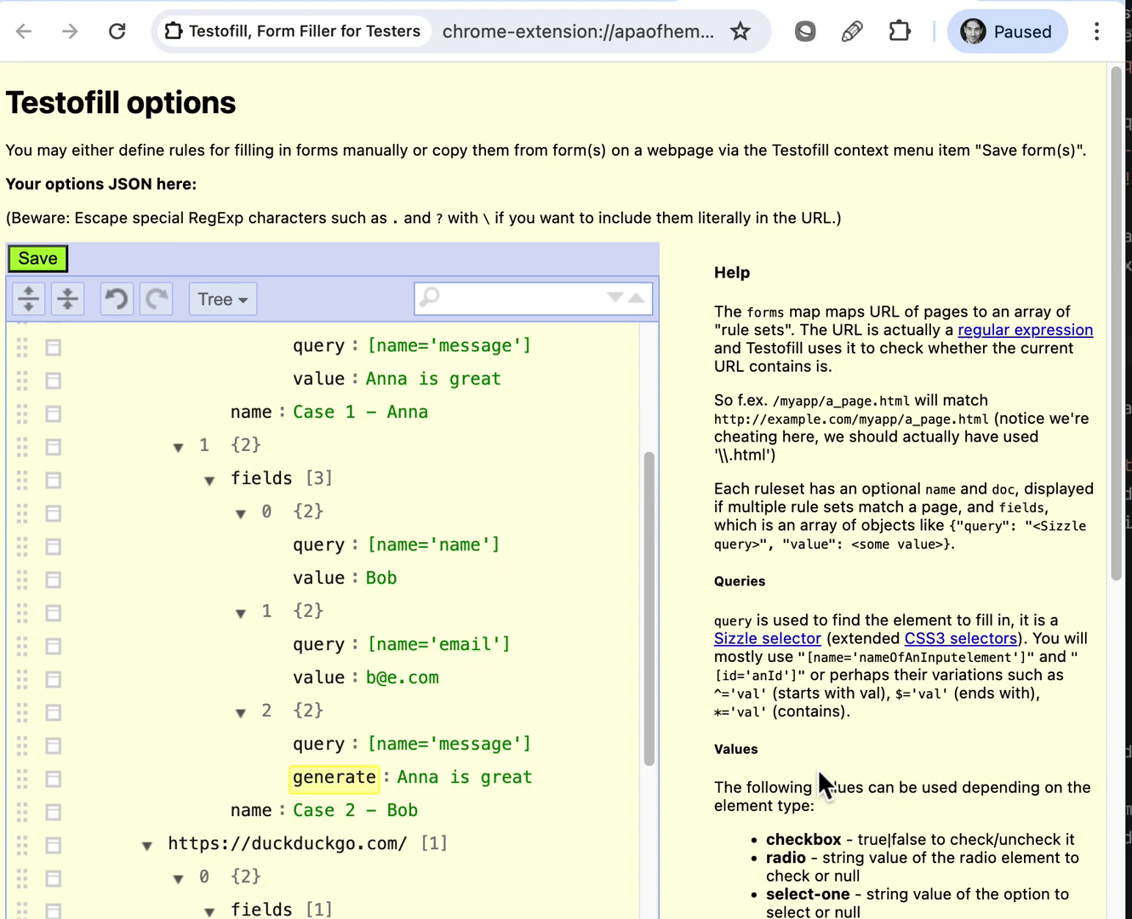
scroll(817, 768, "down", 7)
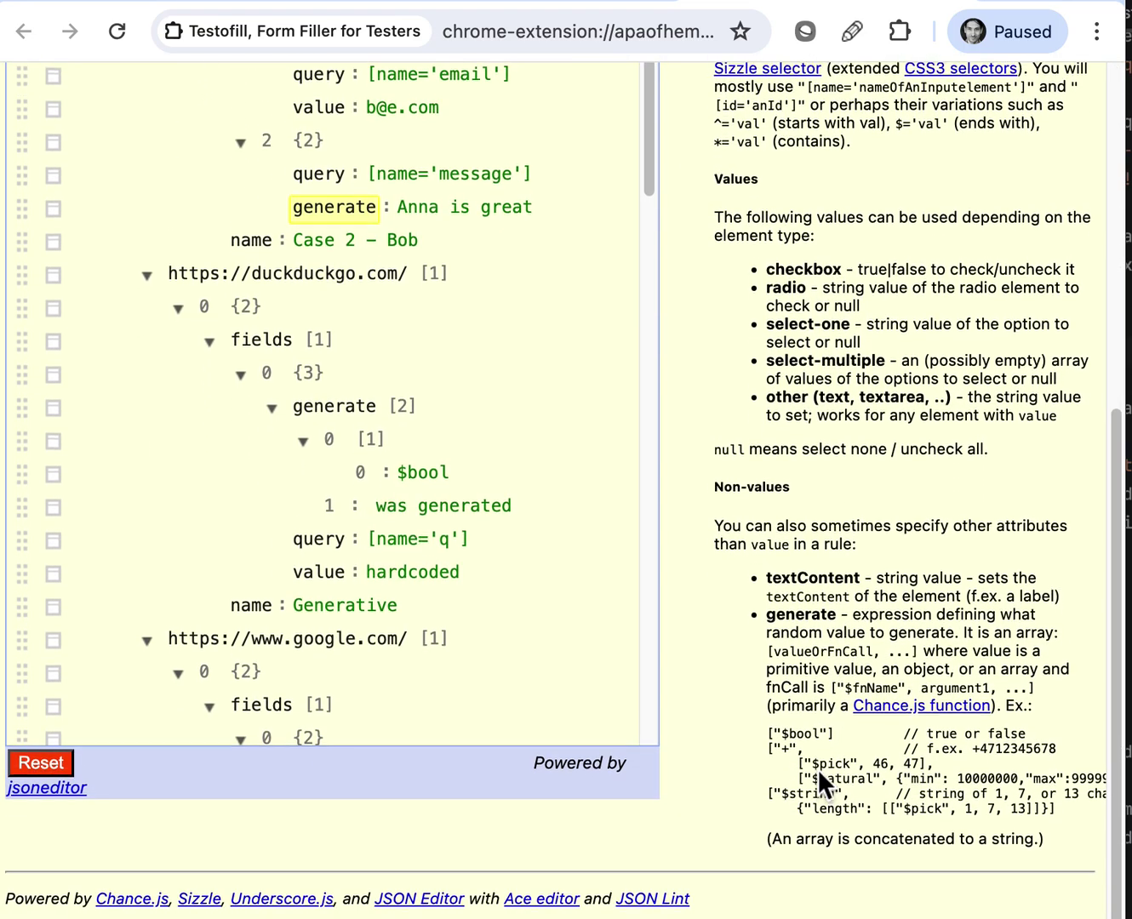
left_click(768, 612)
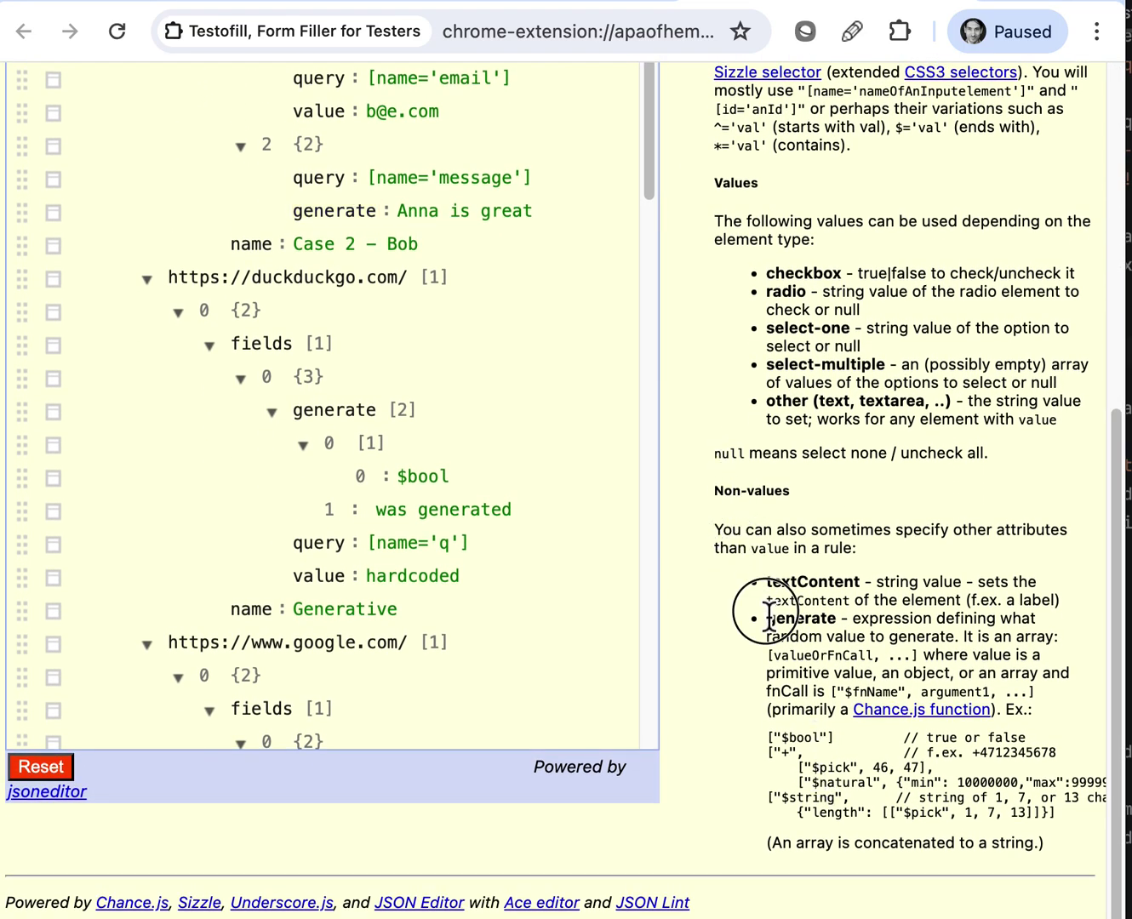
left_click_drag(768, 611, 858, 804)
scroll(803, 631, "up", 7)
scroll(299, 553, "down", 4)
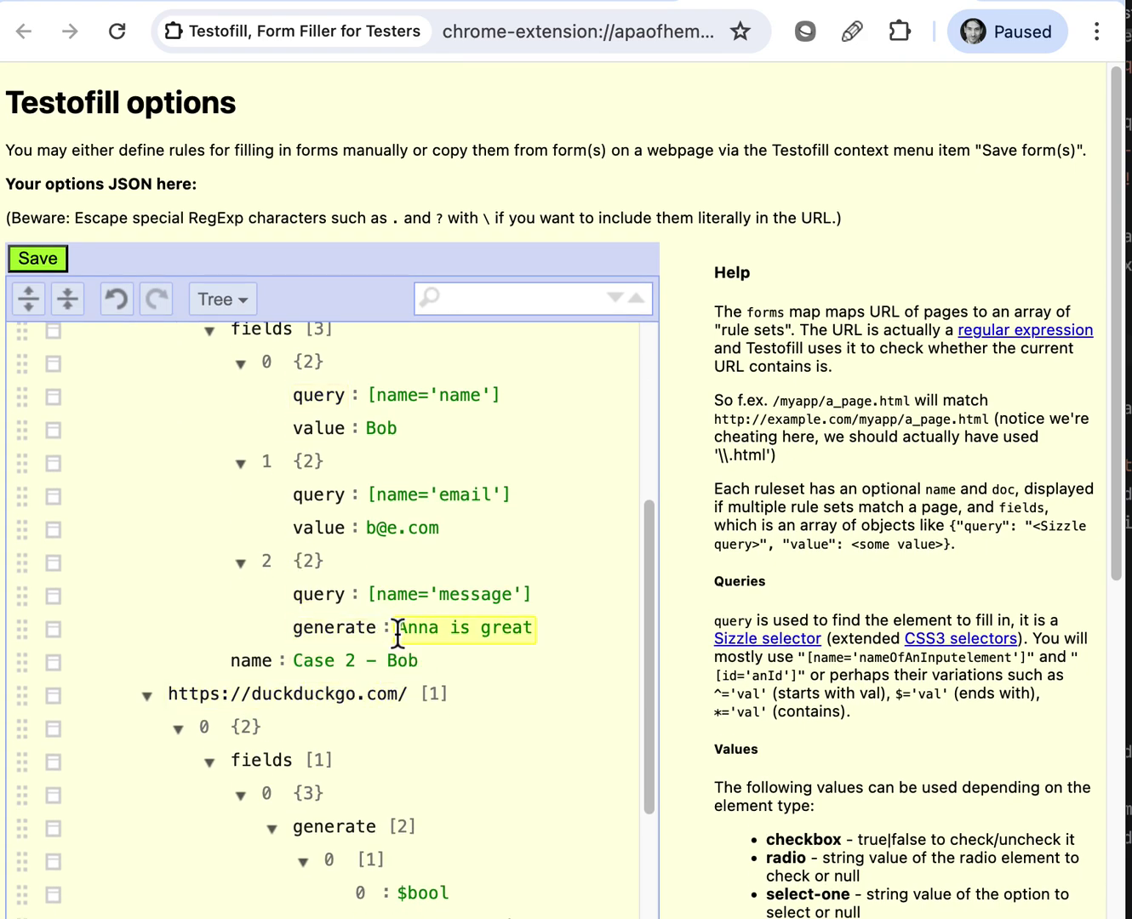
left_click(466, 634)
Switch the Testofill options editor to Code view
left_click(235, 305)
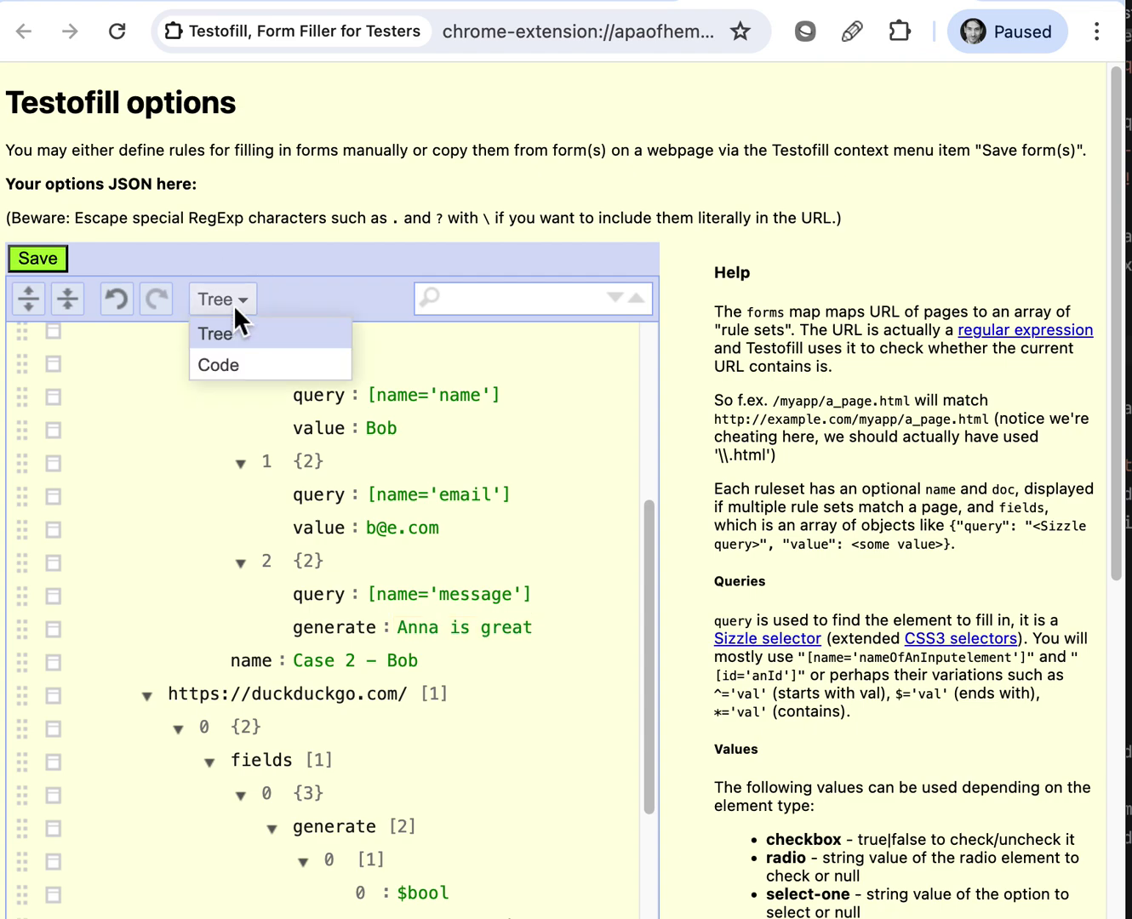
left_click(219, 364)
scroll(355, 657, "down", 1)
scroll(356, 657, "down", 7)
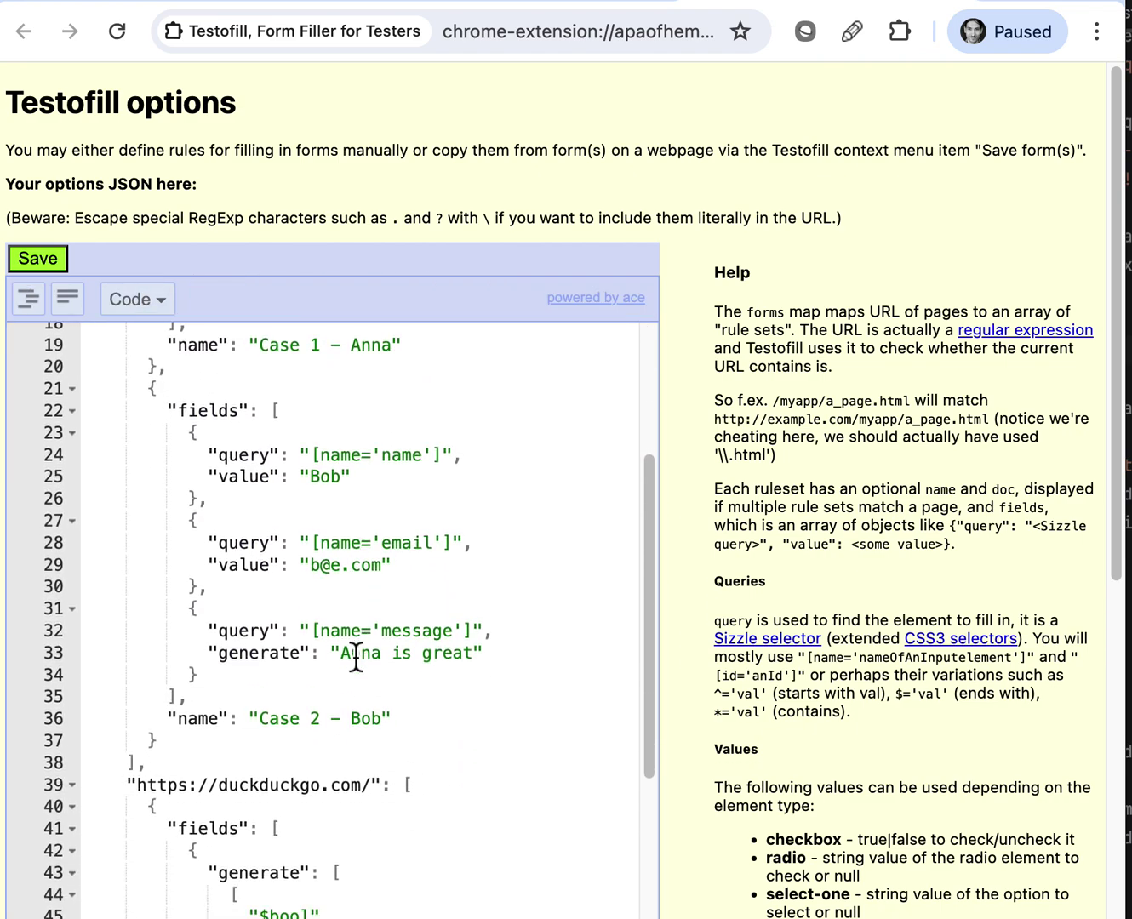
scroll(356, 657, "up", 2)
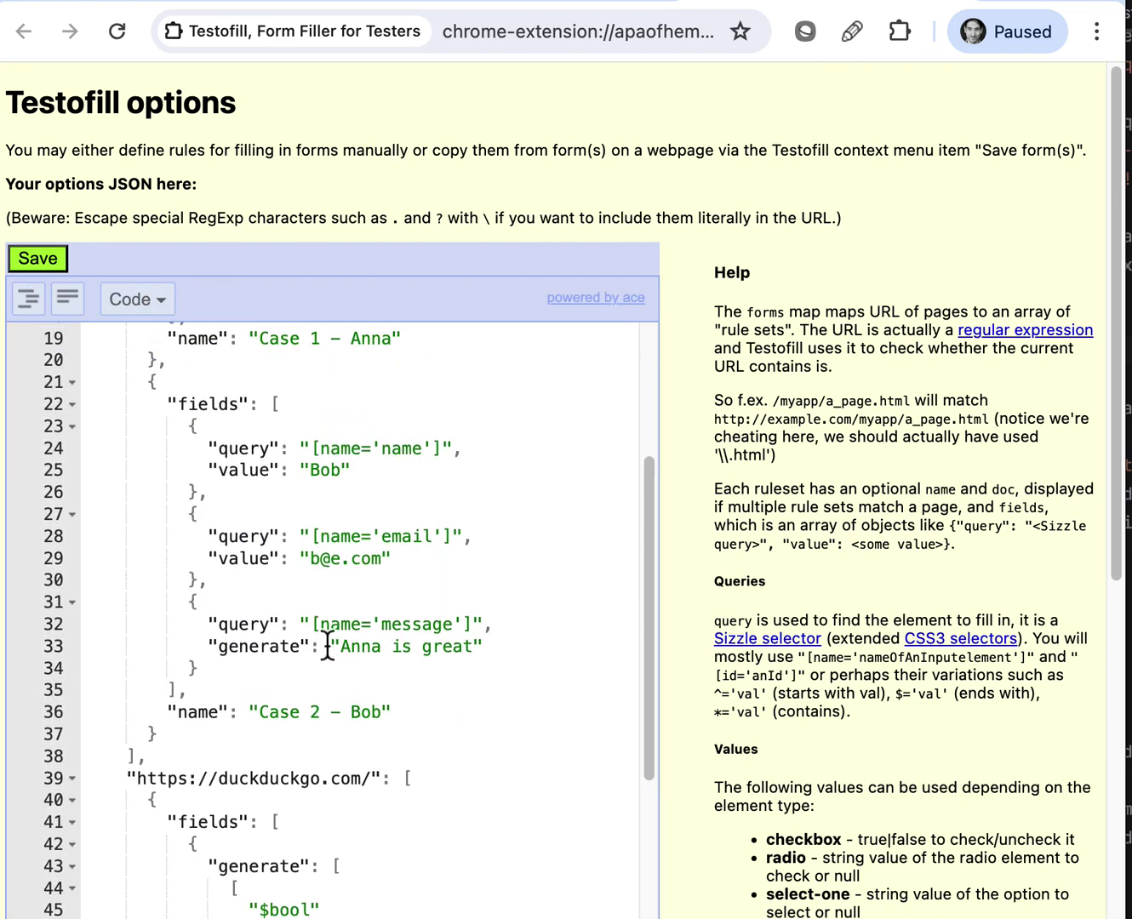
Replace the Case 2 message value with ["I generated: ",["$bool"]] and save the options
left_click_drag(331, 653, 486, 651)
key("BackSpace")
type("[")
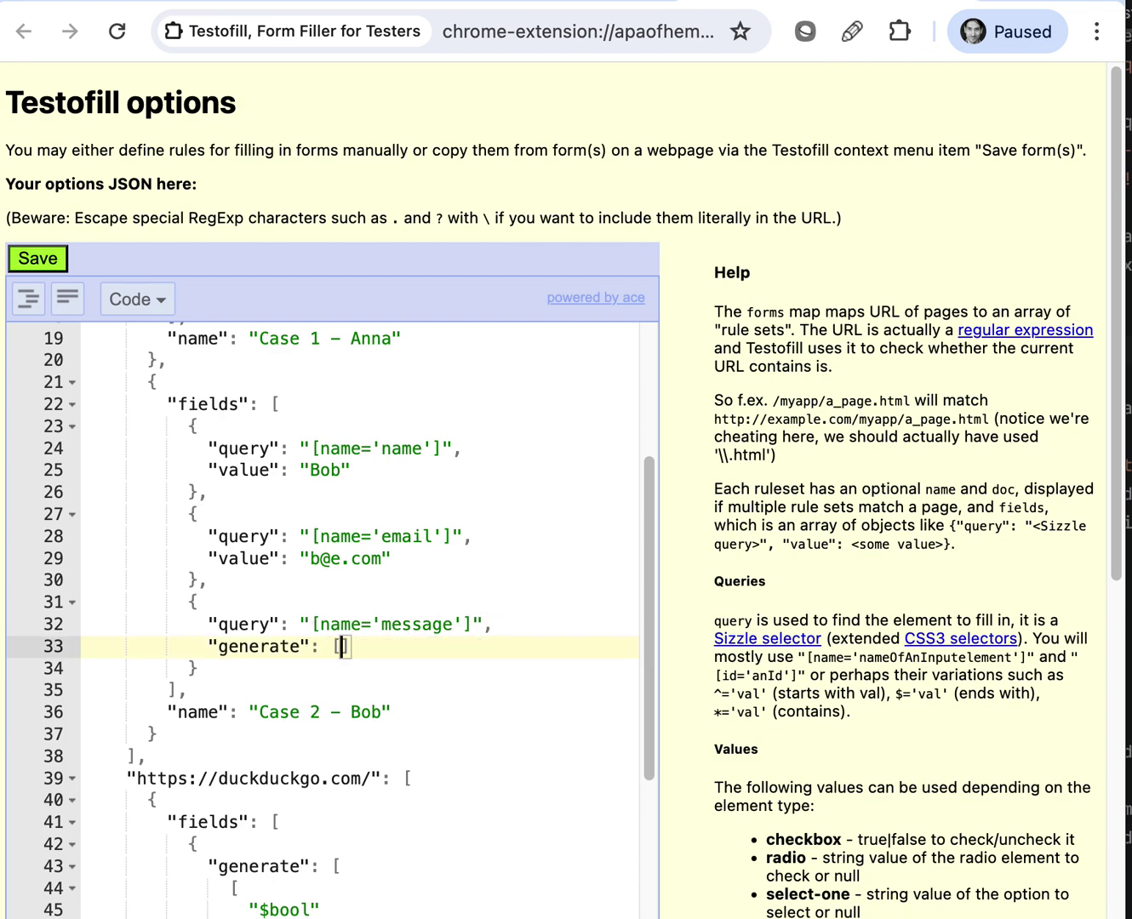
type("\"I ")
type("generated")
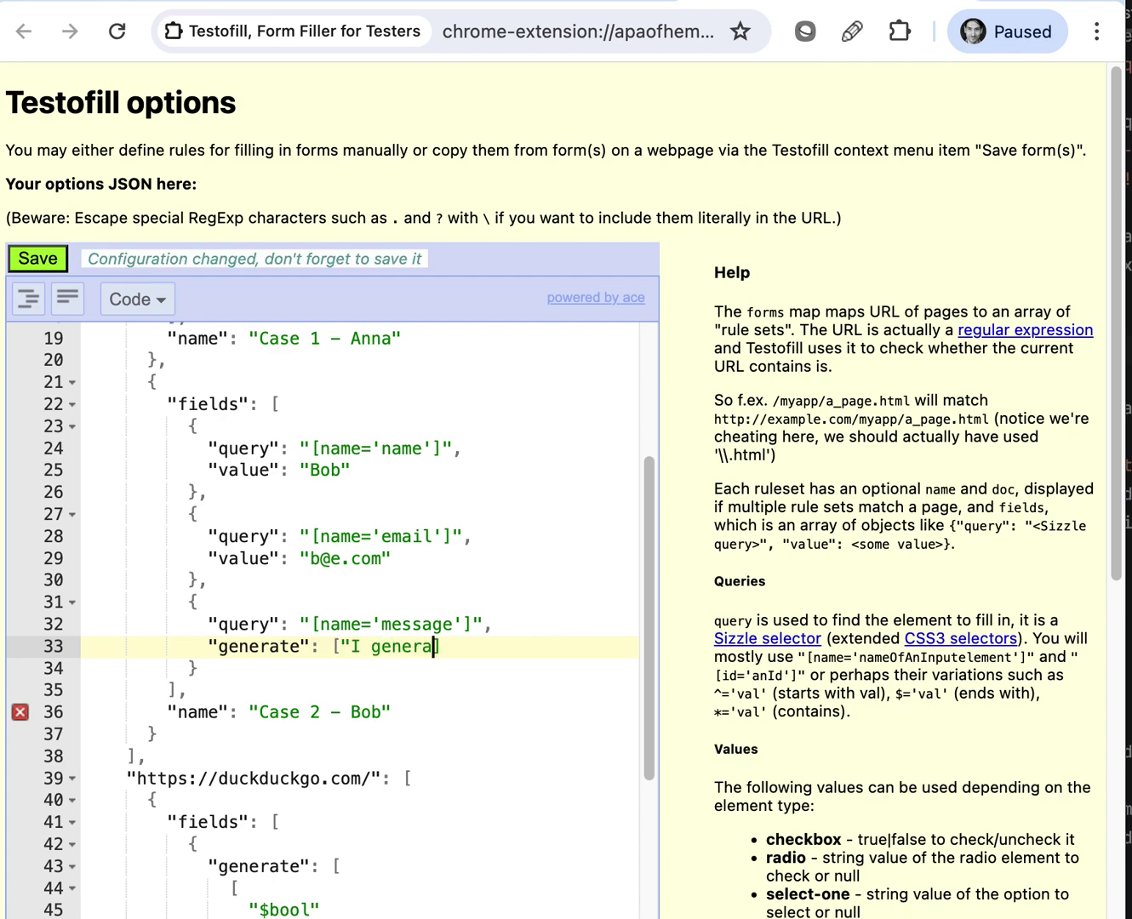
type("\"")
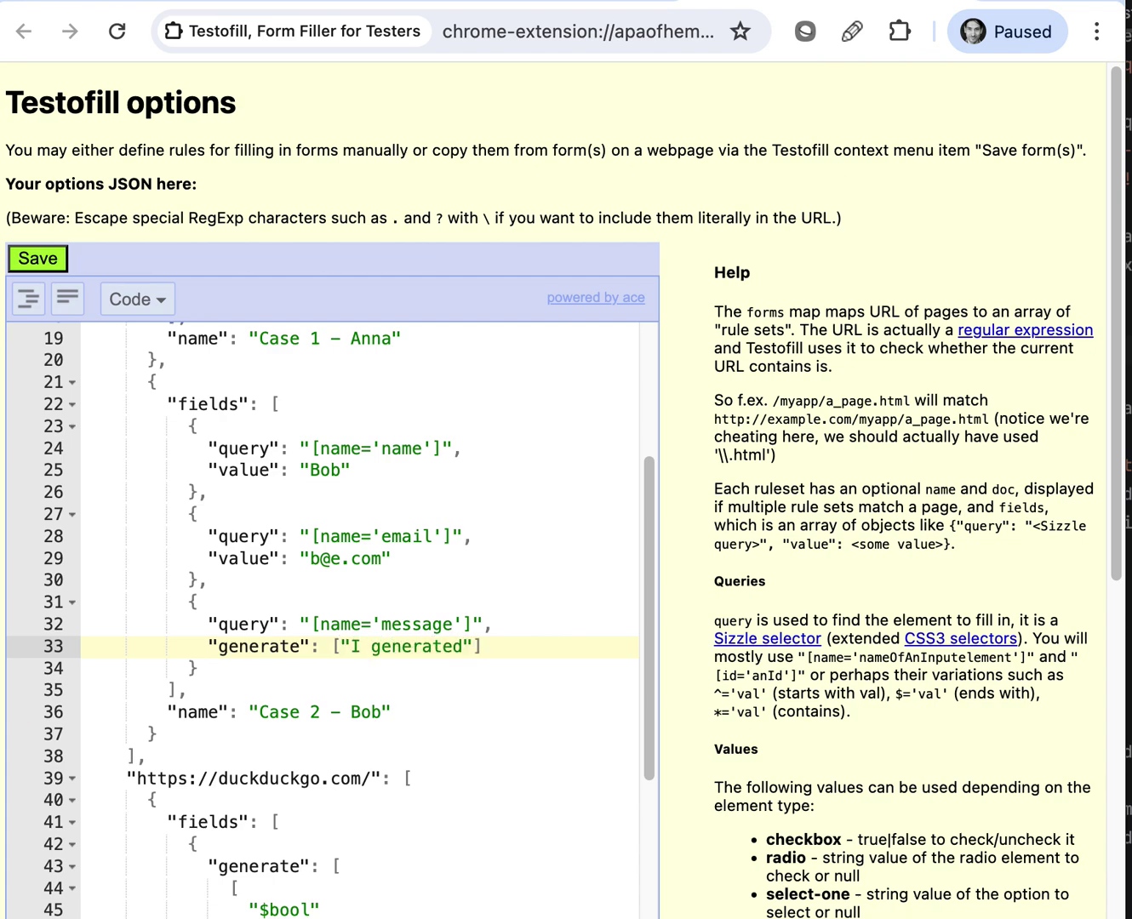
type(",")
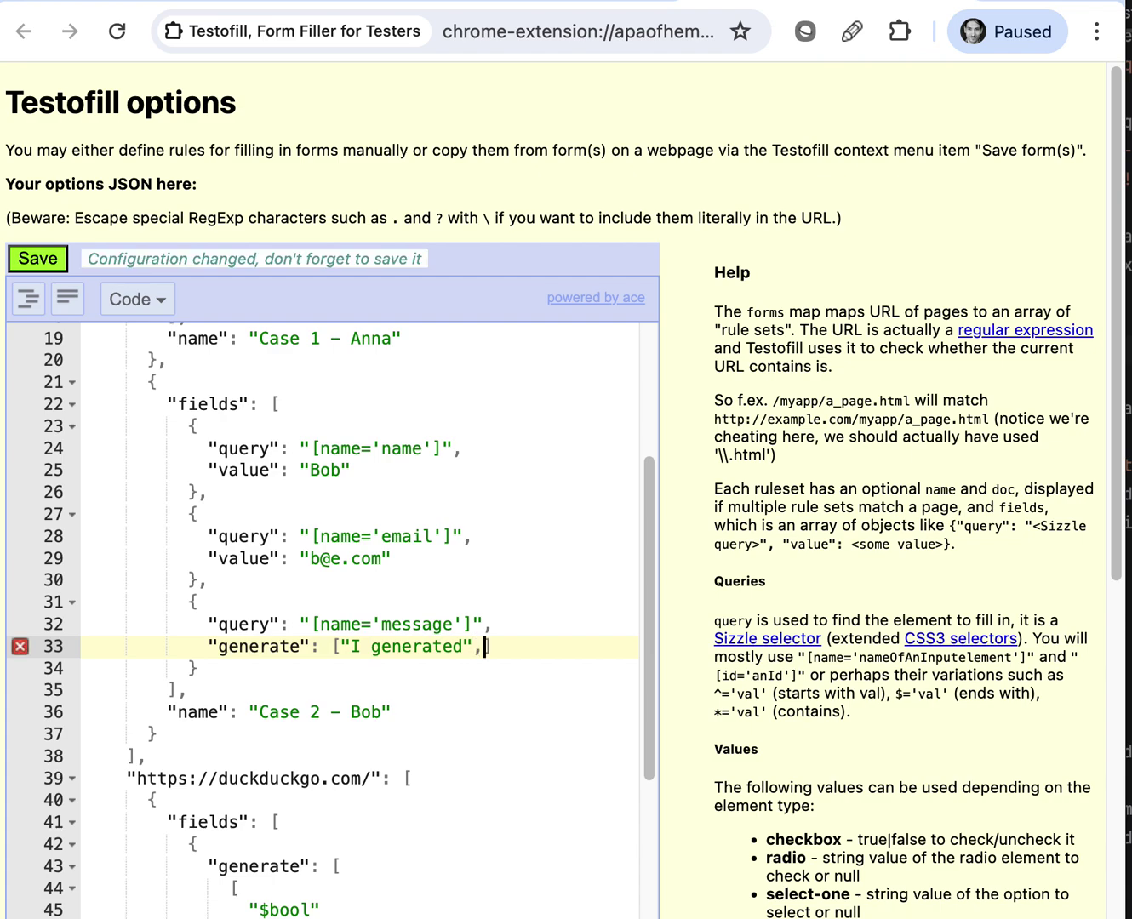
type("[")
type("\"")
type("$boo")
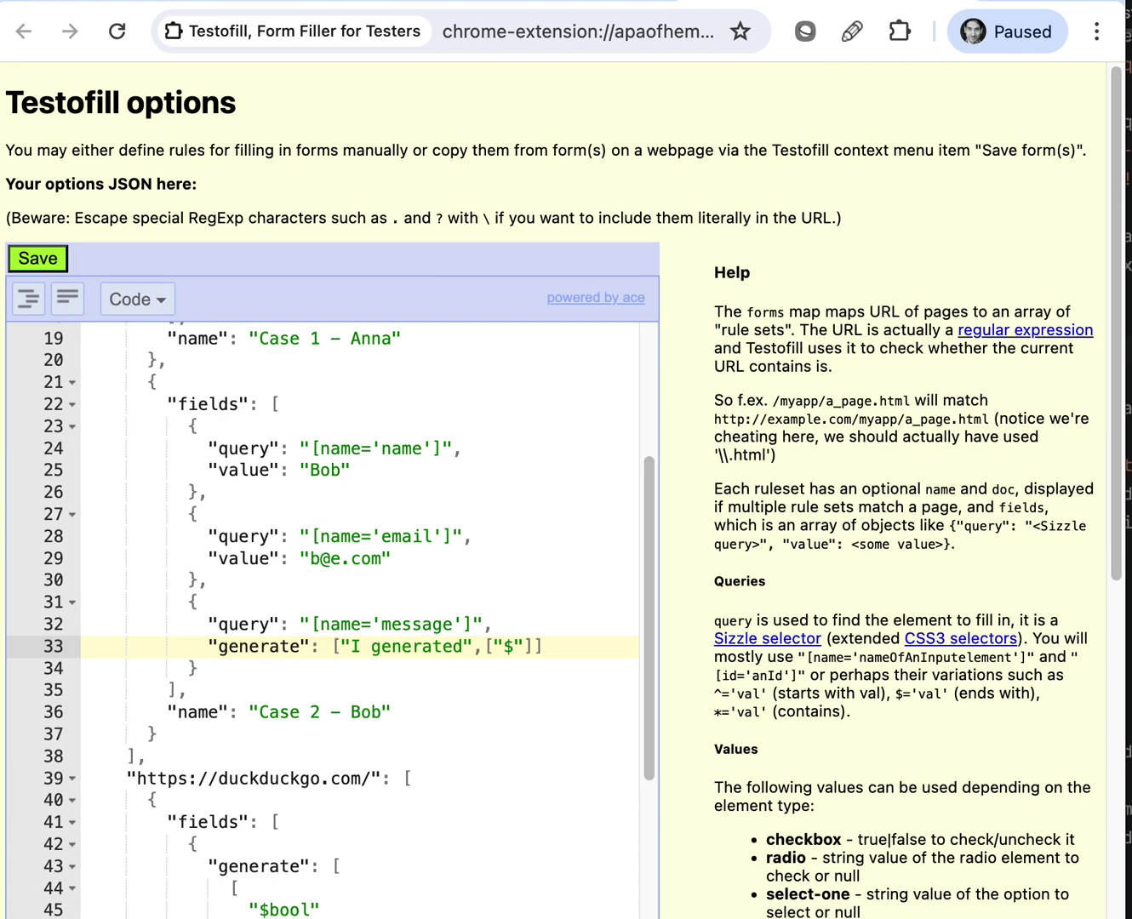
type("l")
left_click_drag(514, 646, 556, 649)
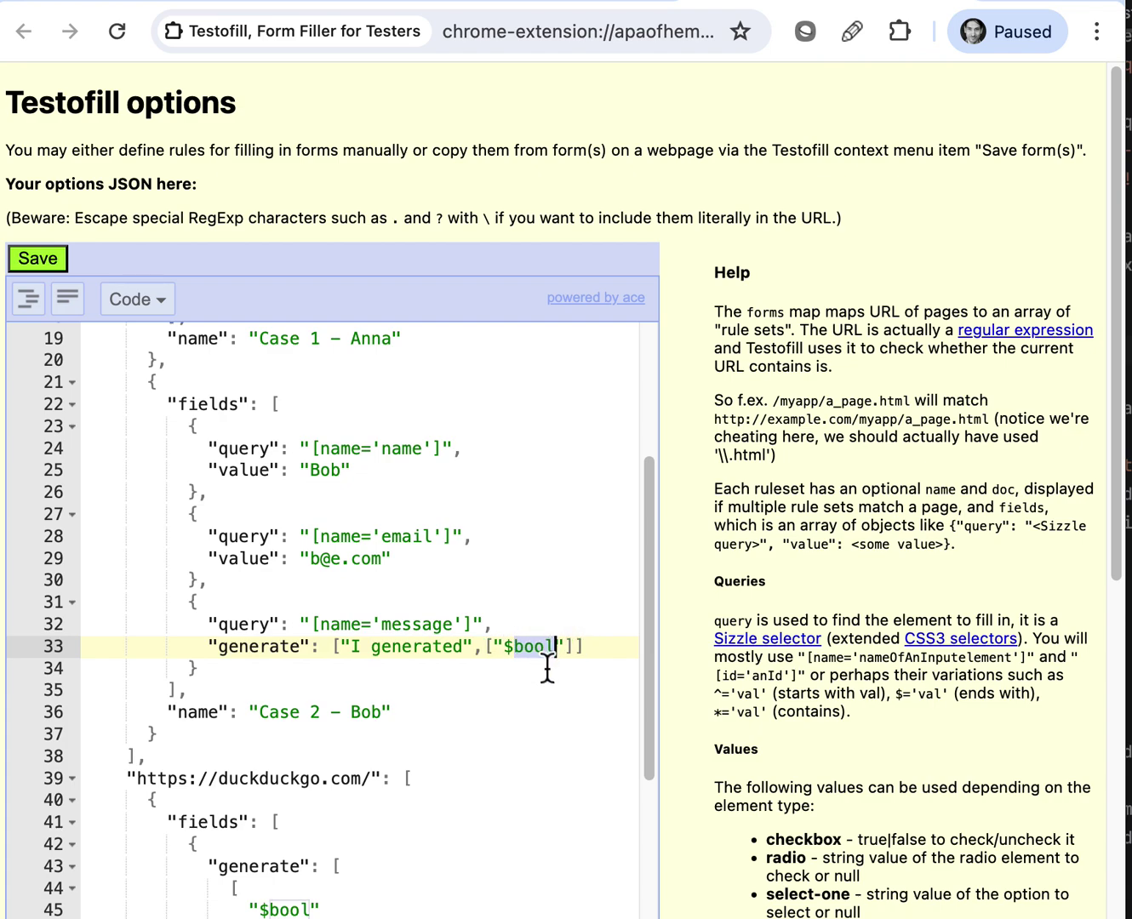
left_click(464, 647)
type(":")
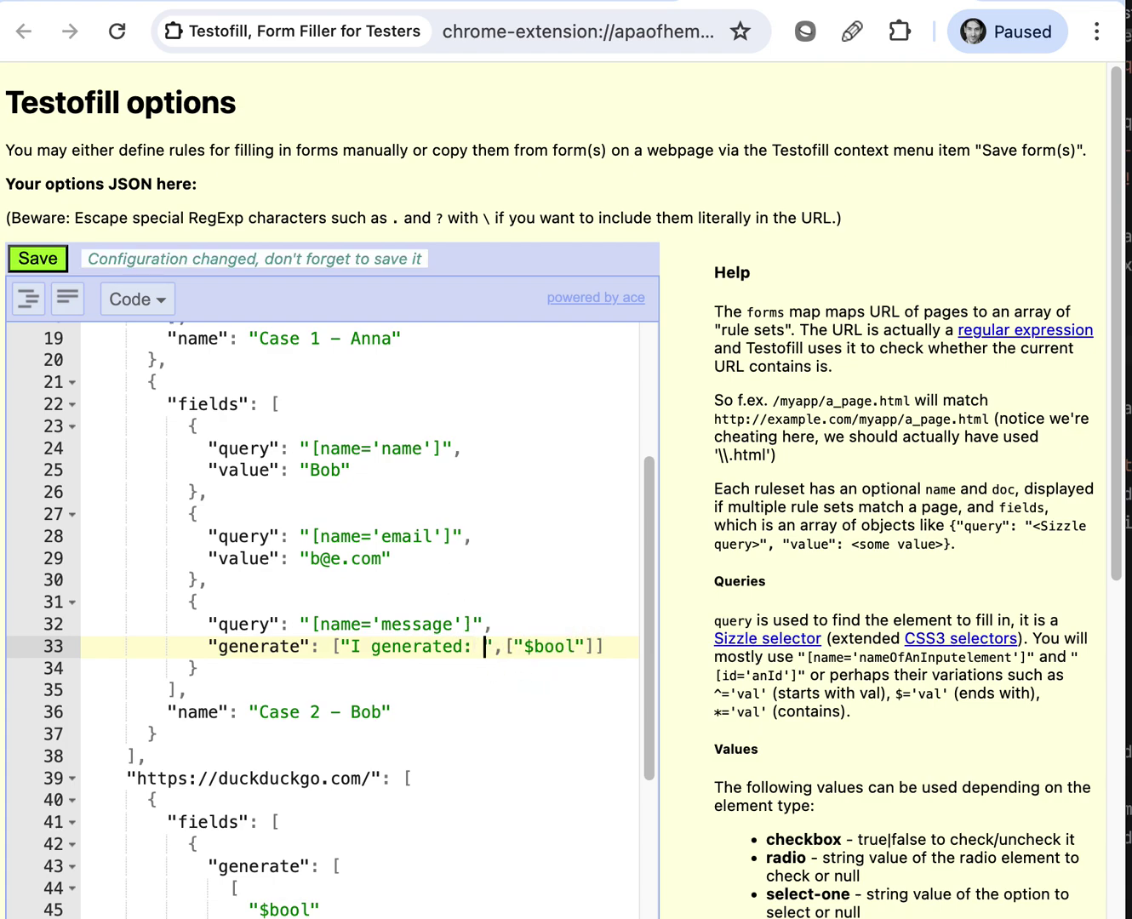
left_click(40, 259)
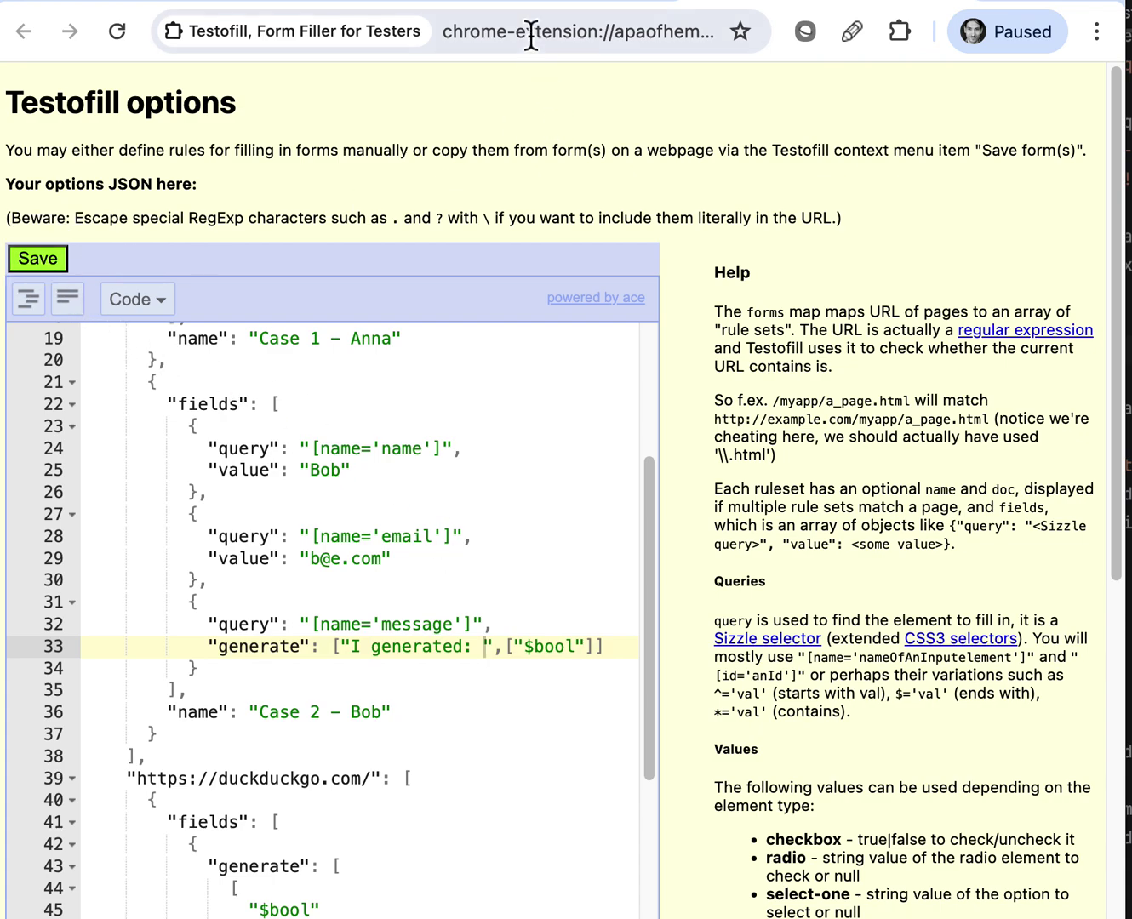
Reload the contact page and fill it from the Case 2 ruleset, giving the message 'I generated: false'
left_click(514, 3)
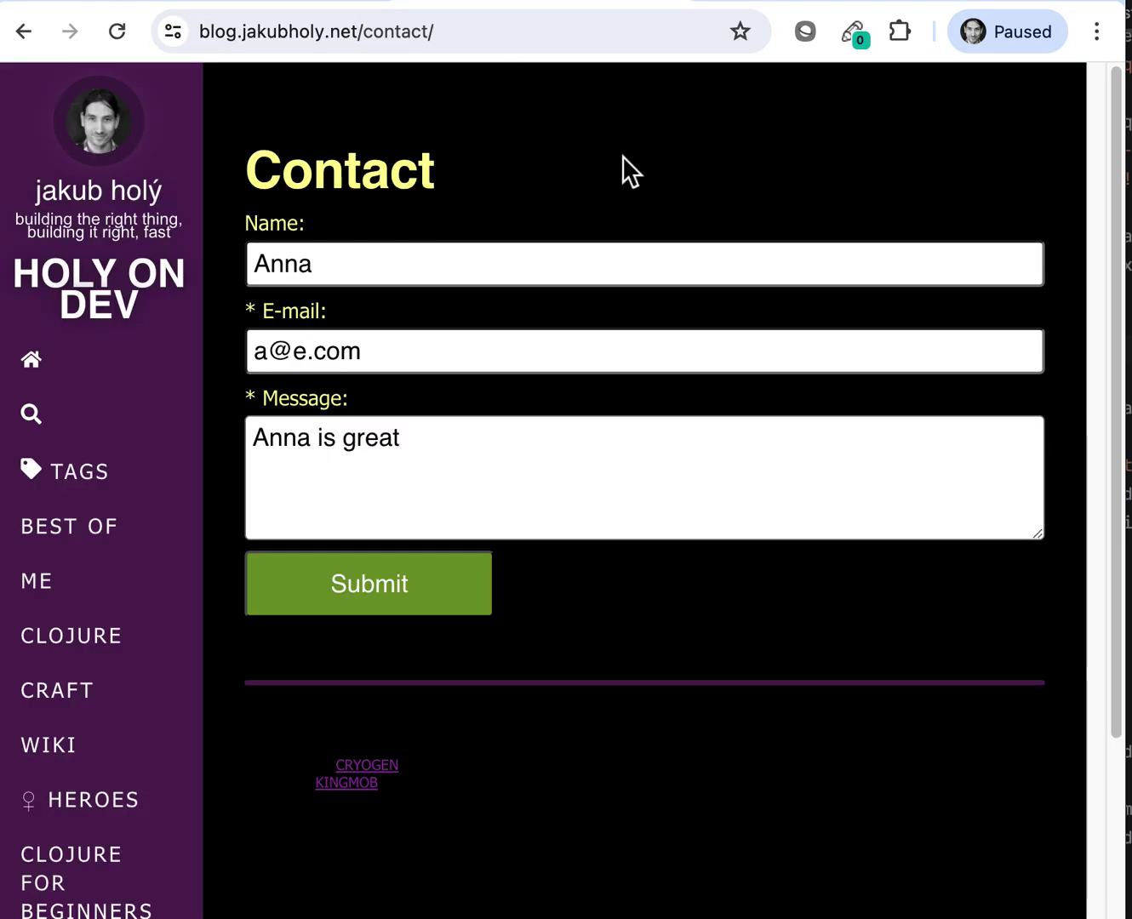
key("super+r")
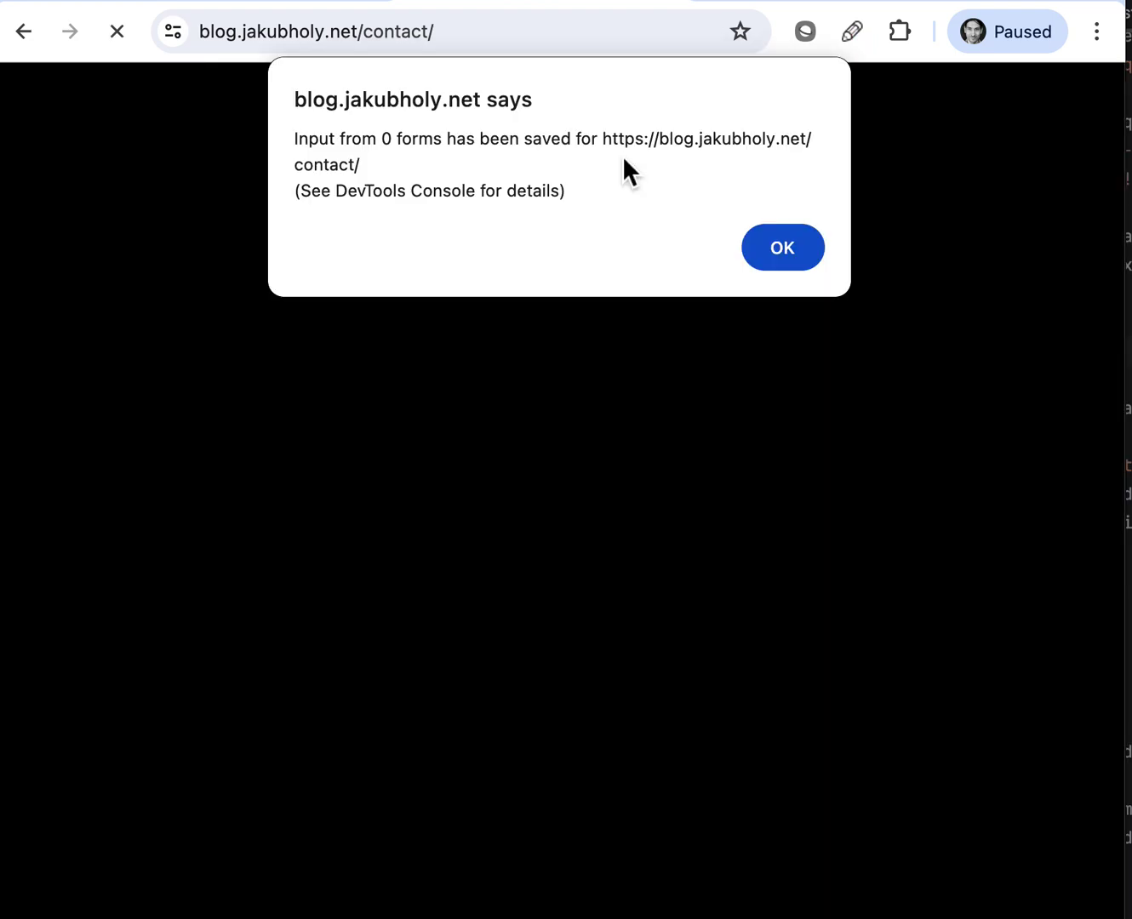
left_click(782, 248)
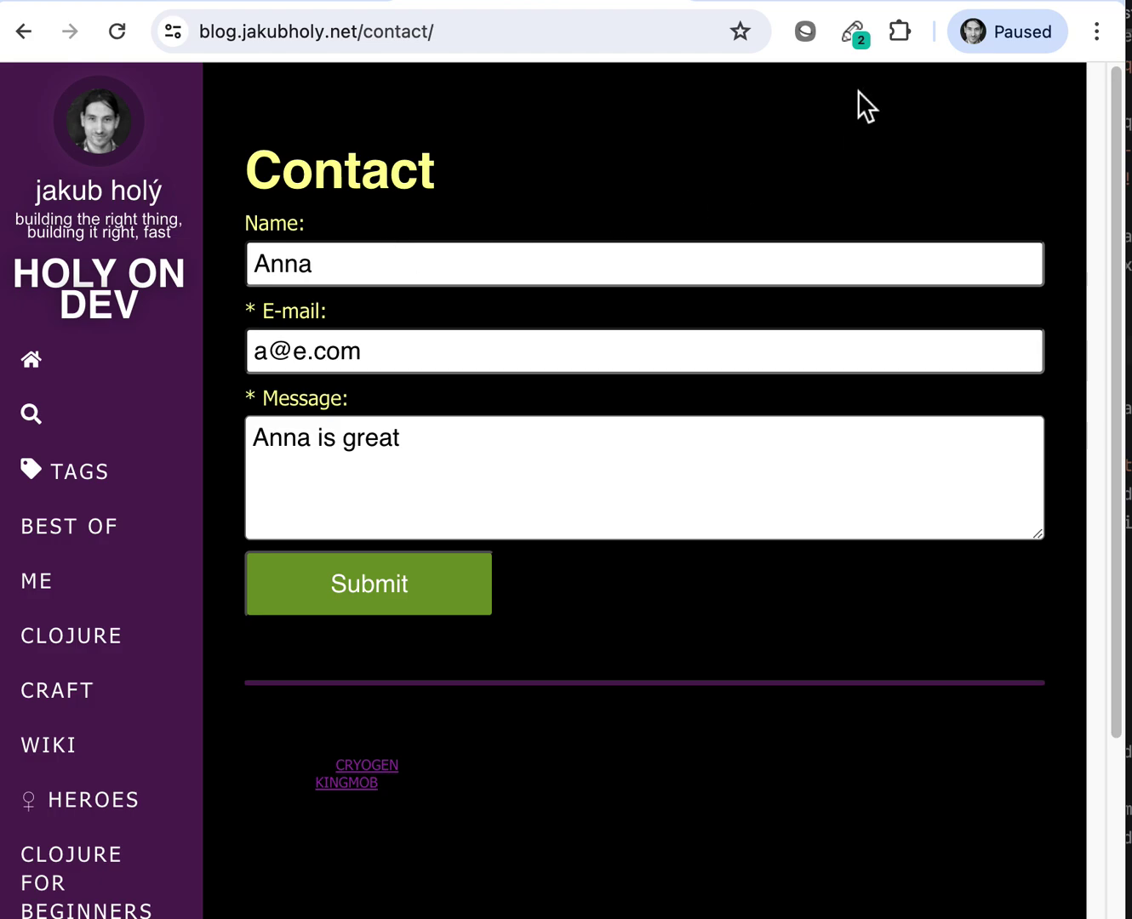
left_click(860, 36)
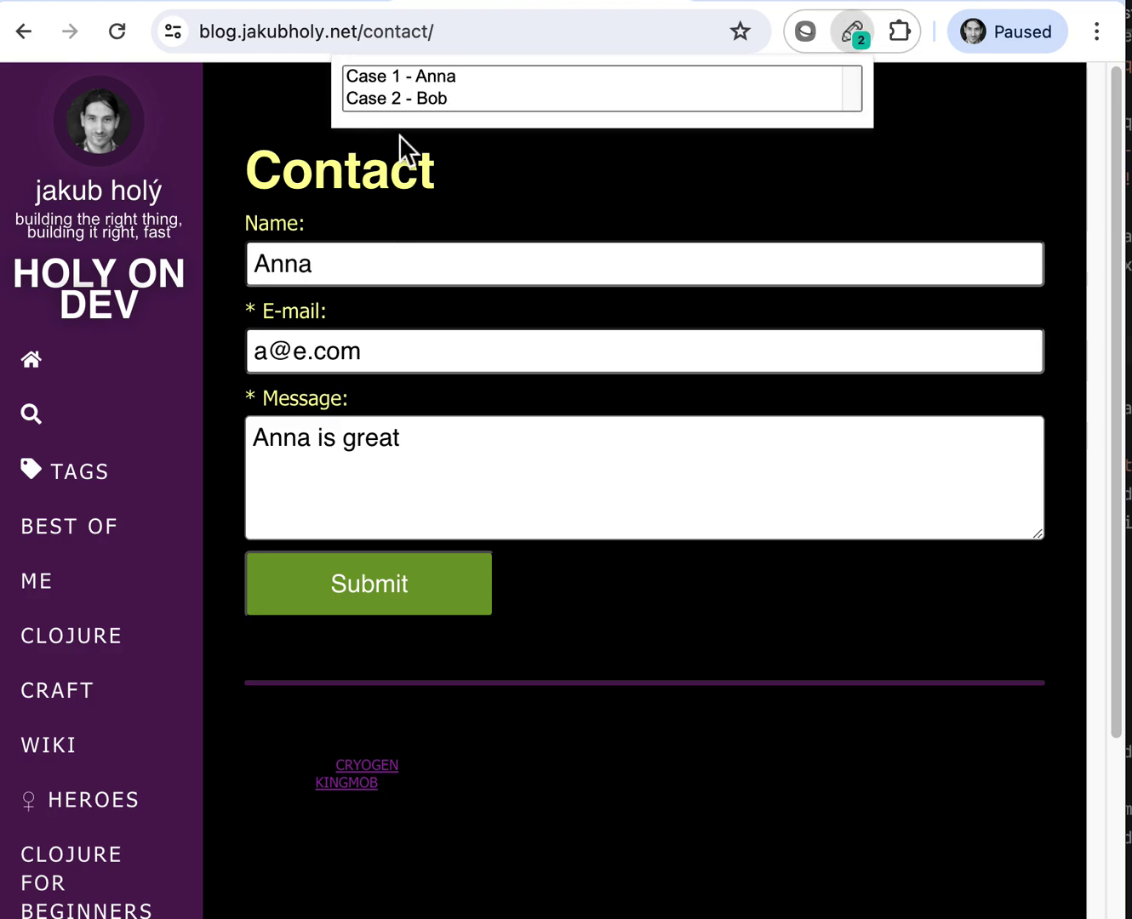
left_click(412, 97)
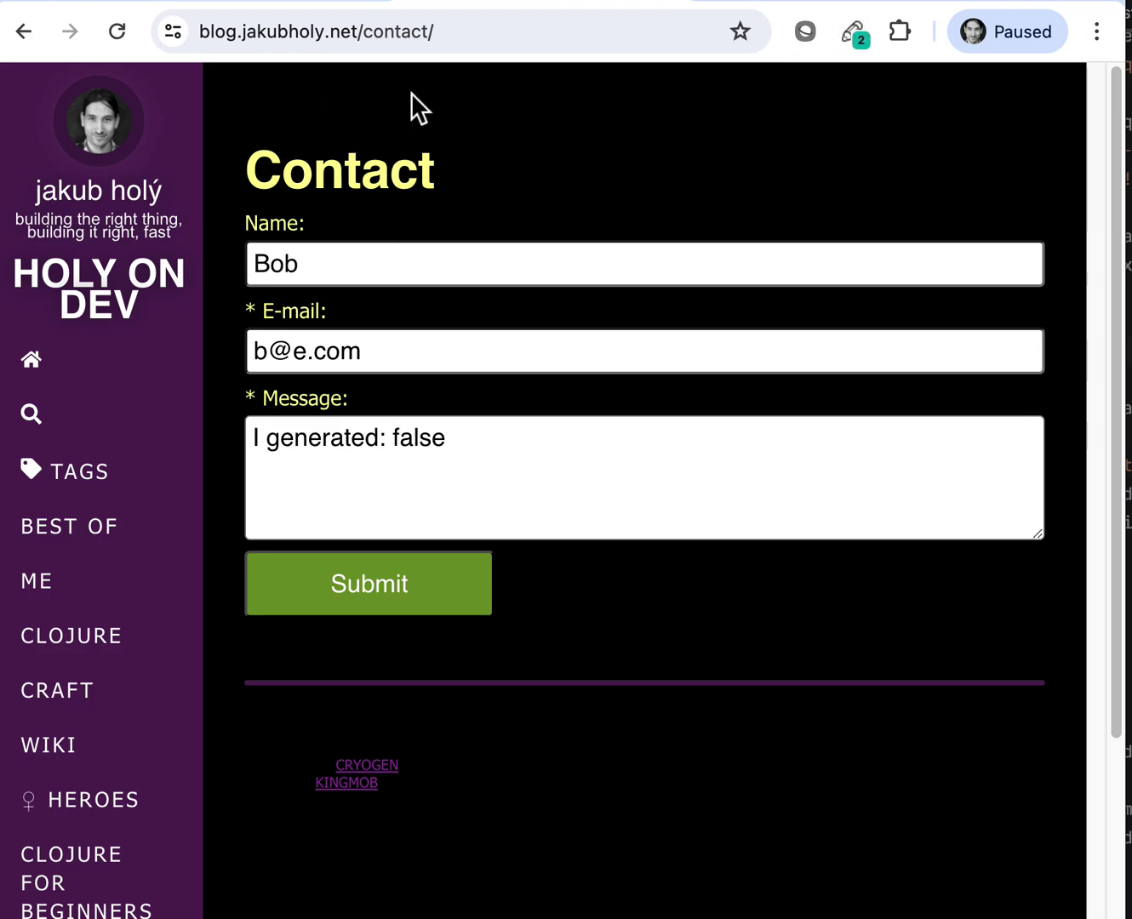
double_click(418, 441)
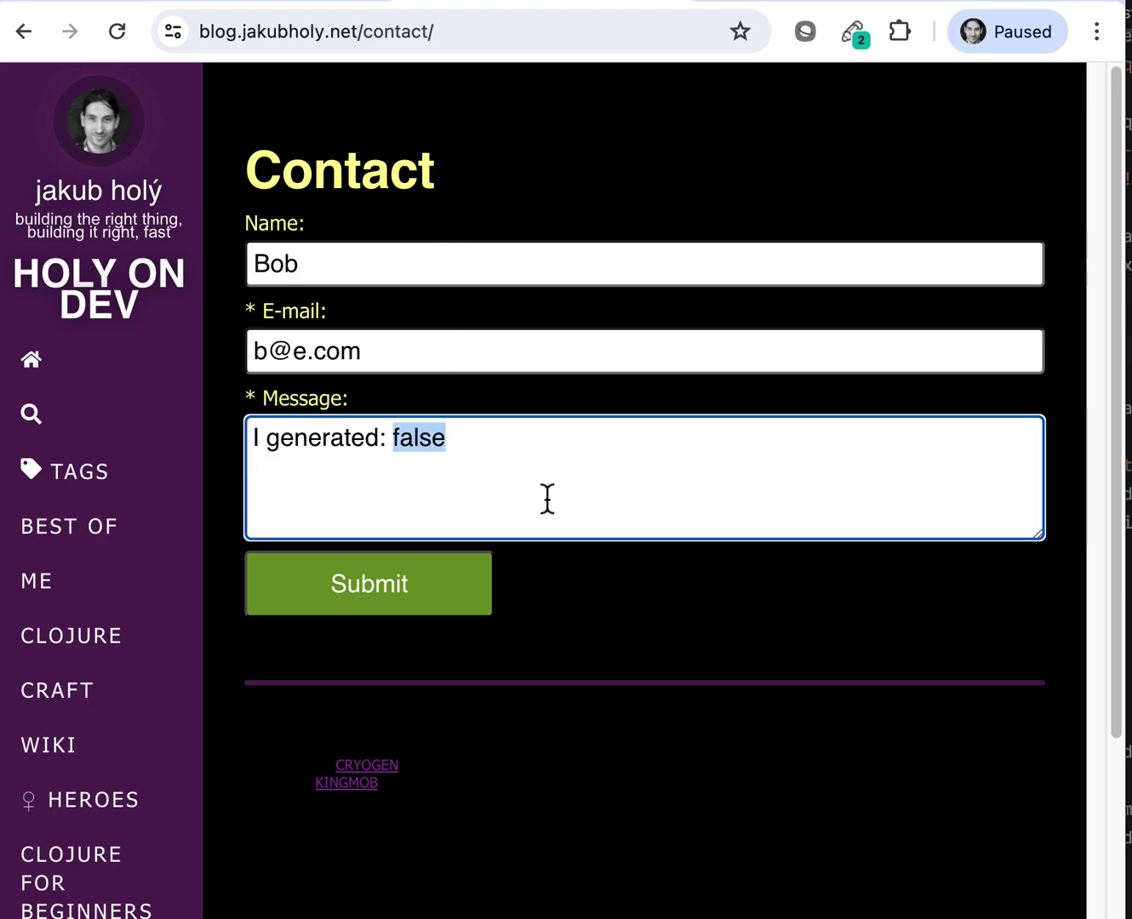